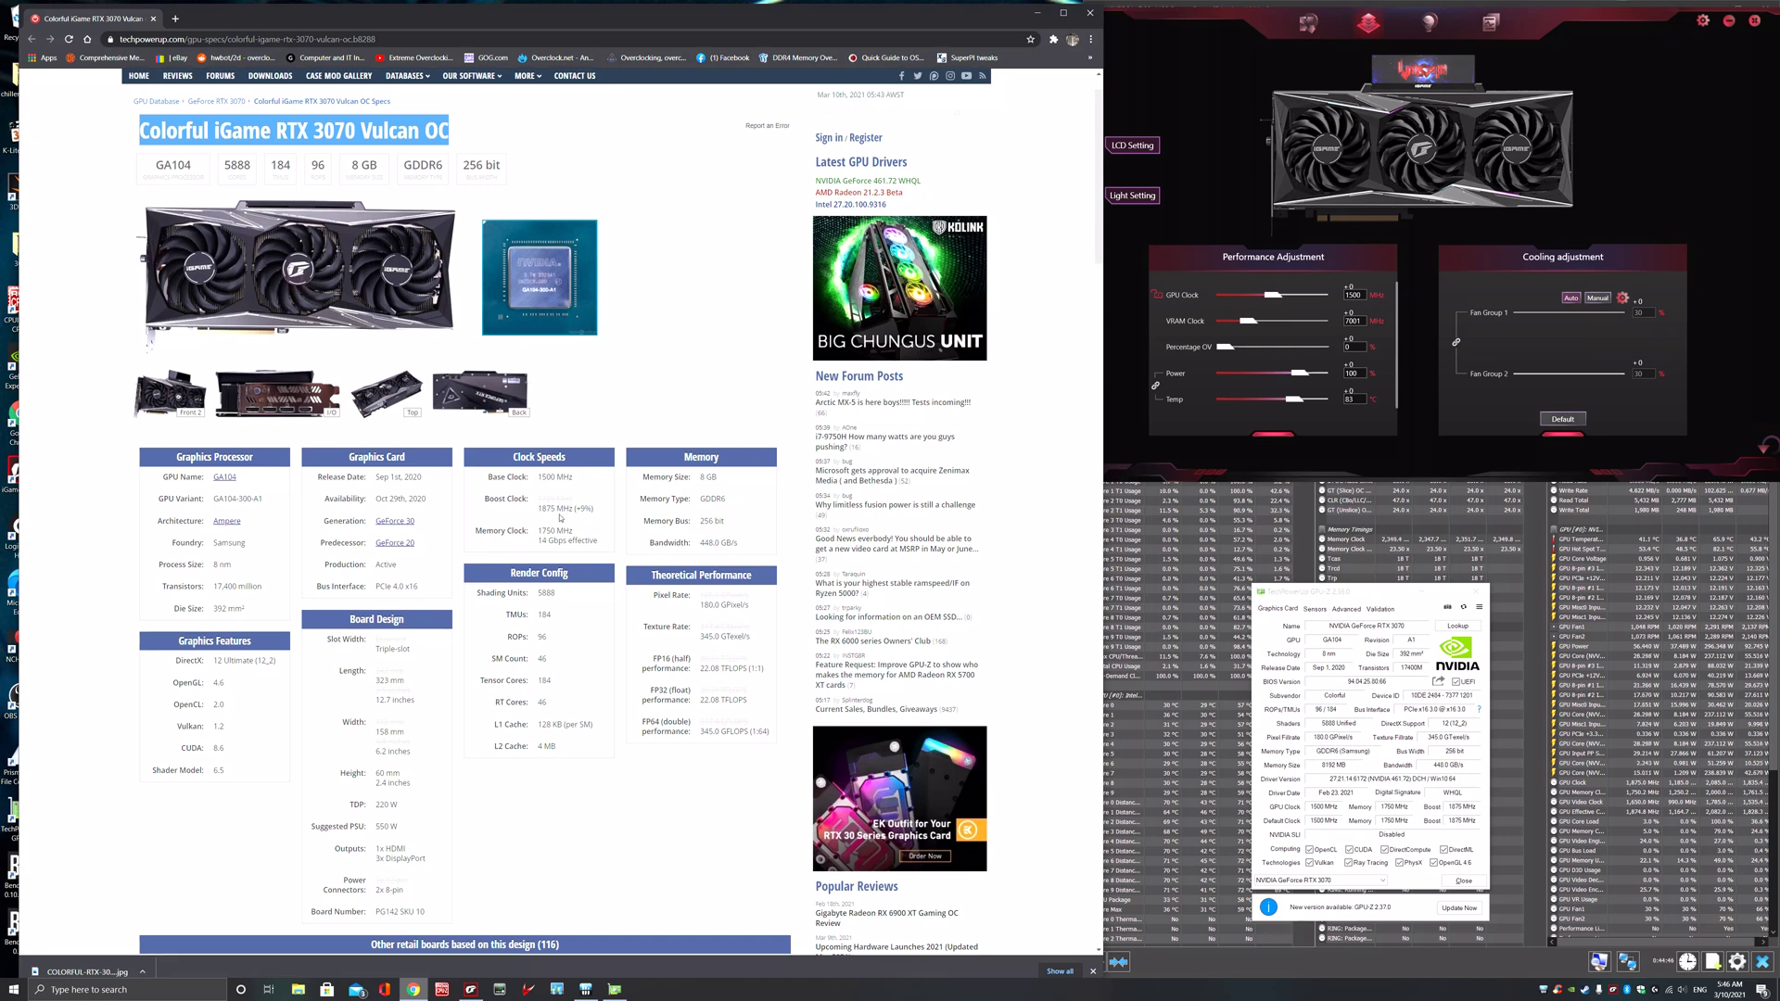
Scroll the Vulcan OC spec page to the retail RTX 3070 boards table (ASUS, Colorful, EVGA, Gainward)
scroll(547, 542, down, 6)
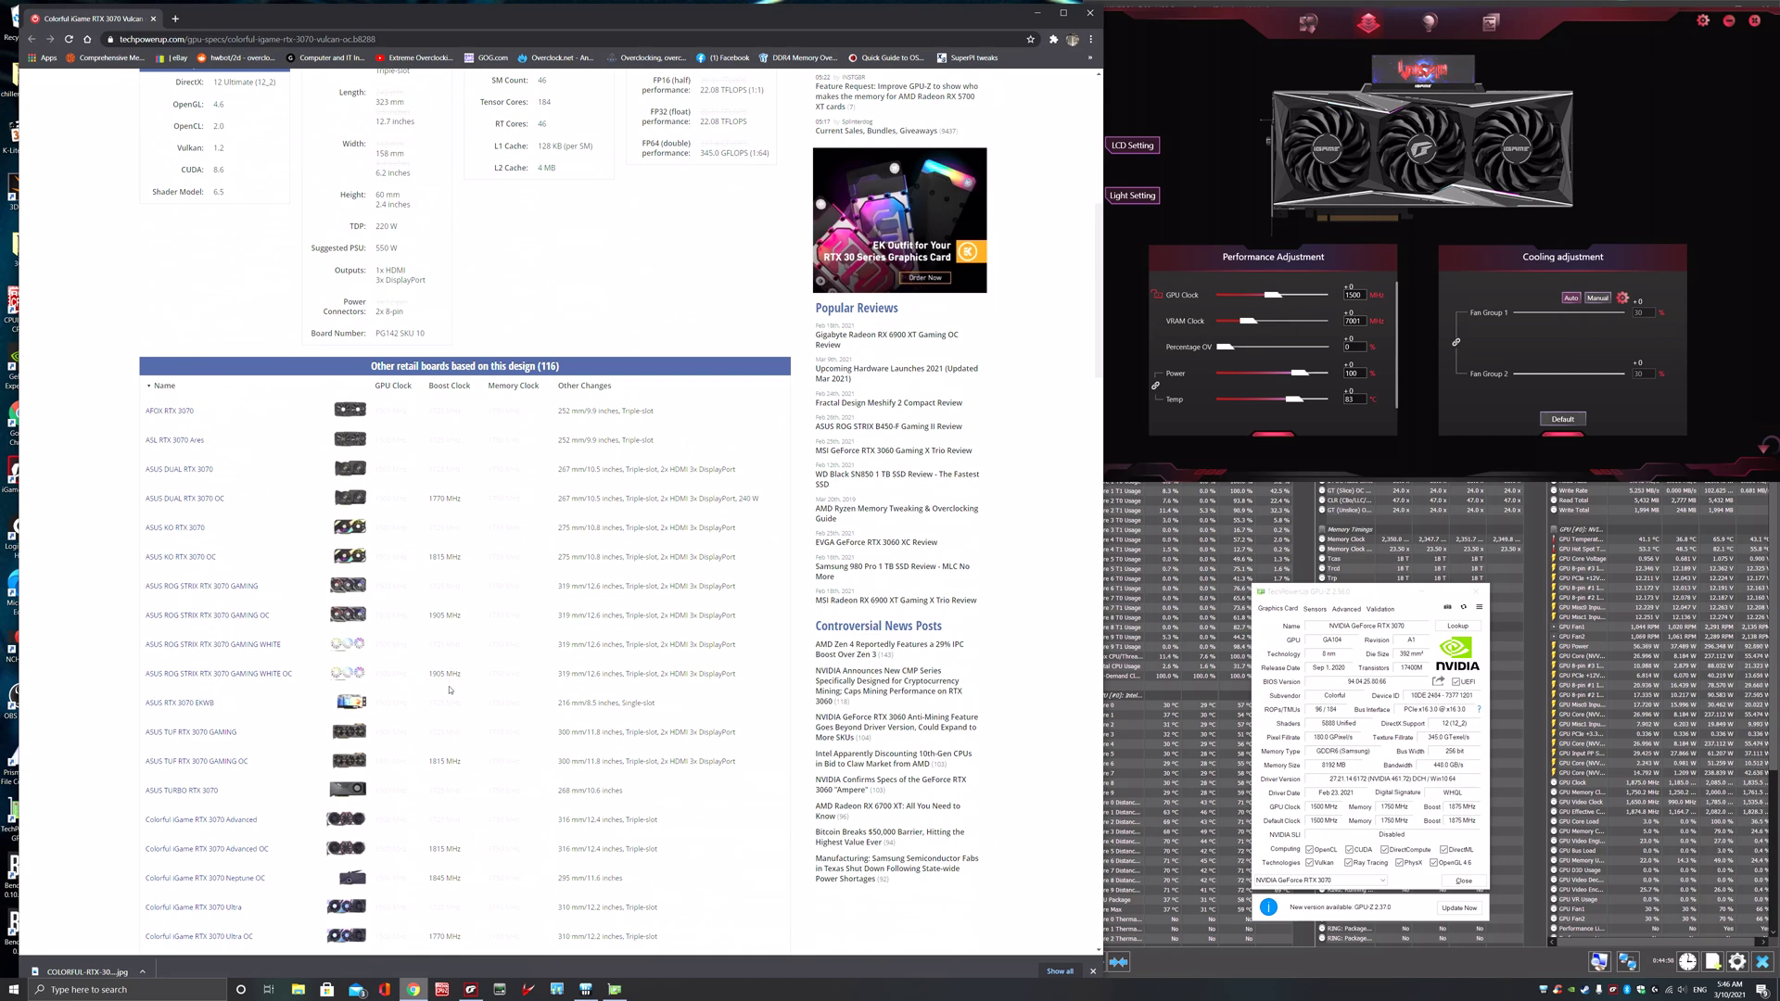
scroll(449, 690, down, 1)
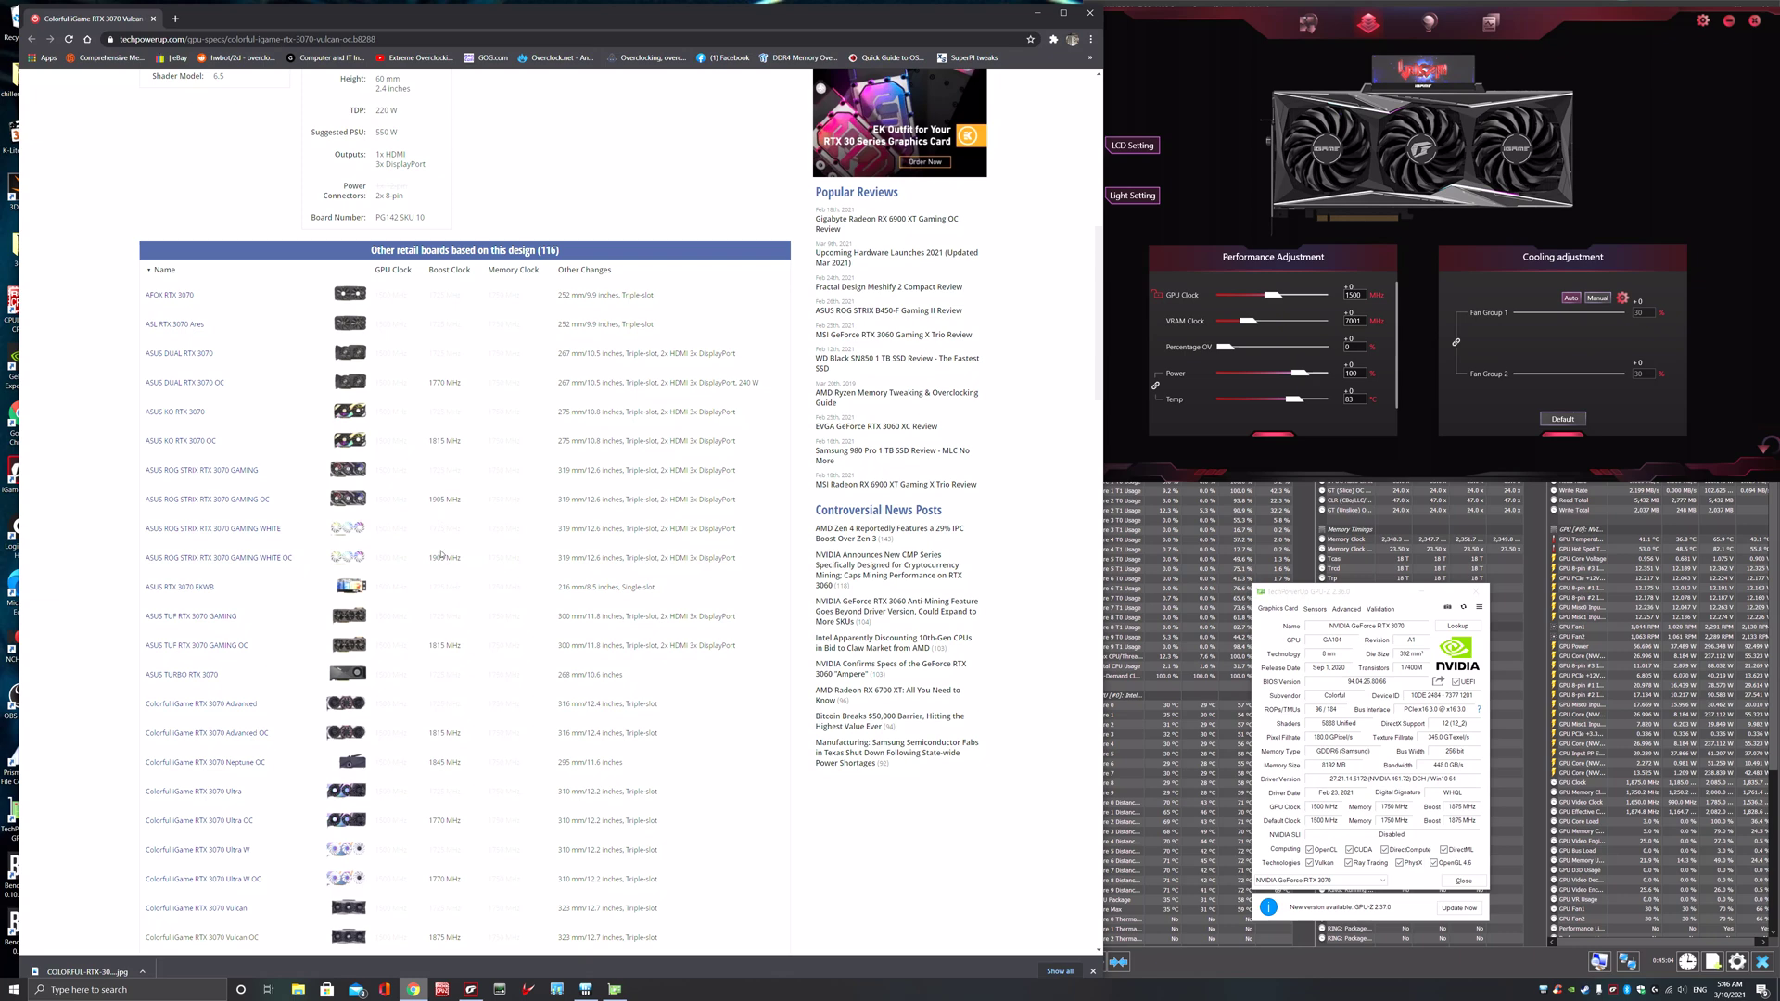
scroll(441, 554, down, 3)
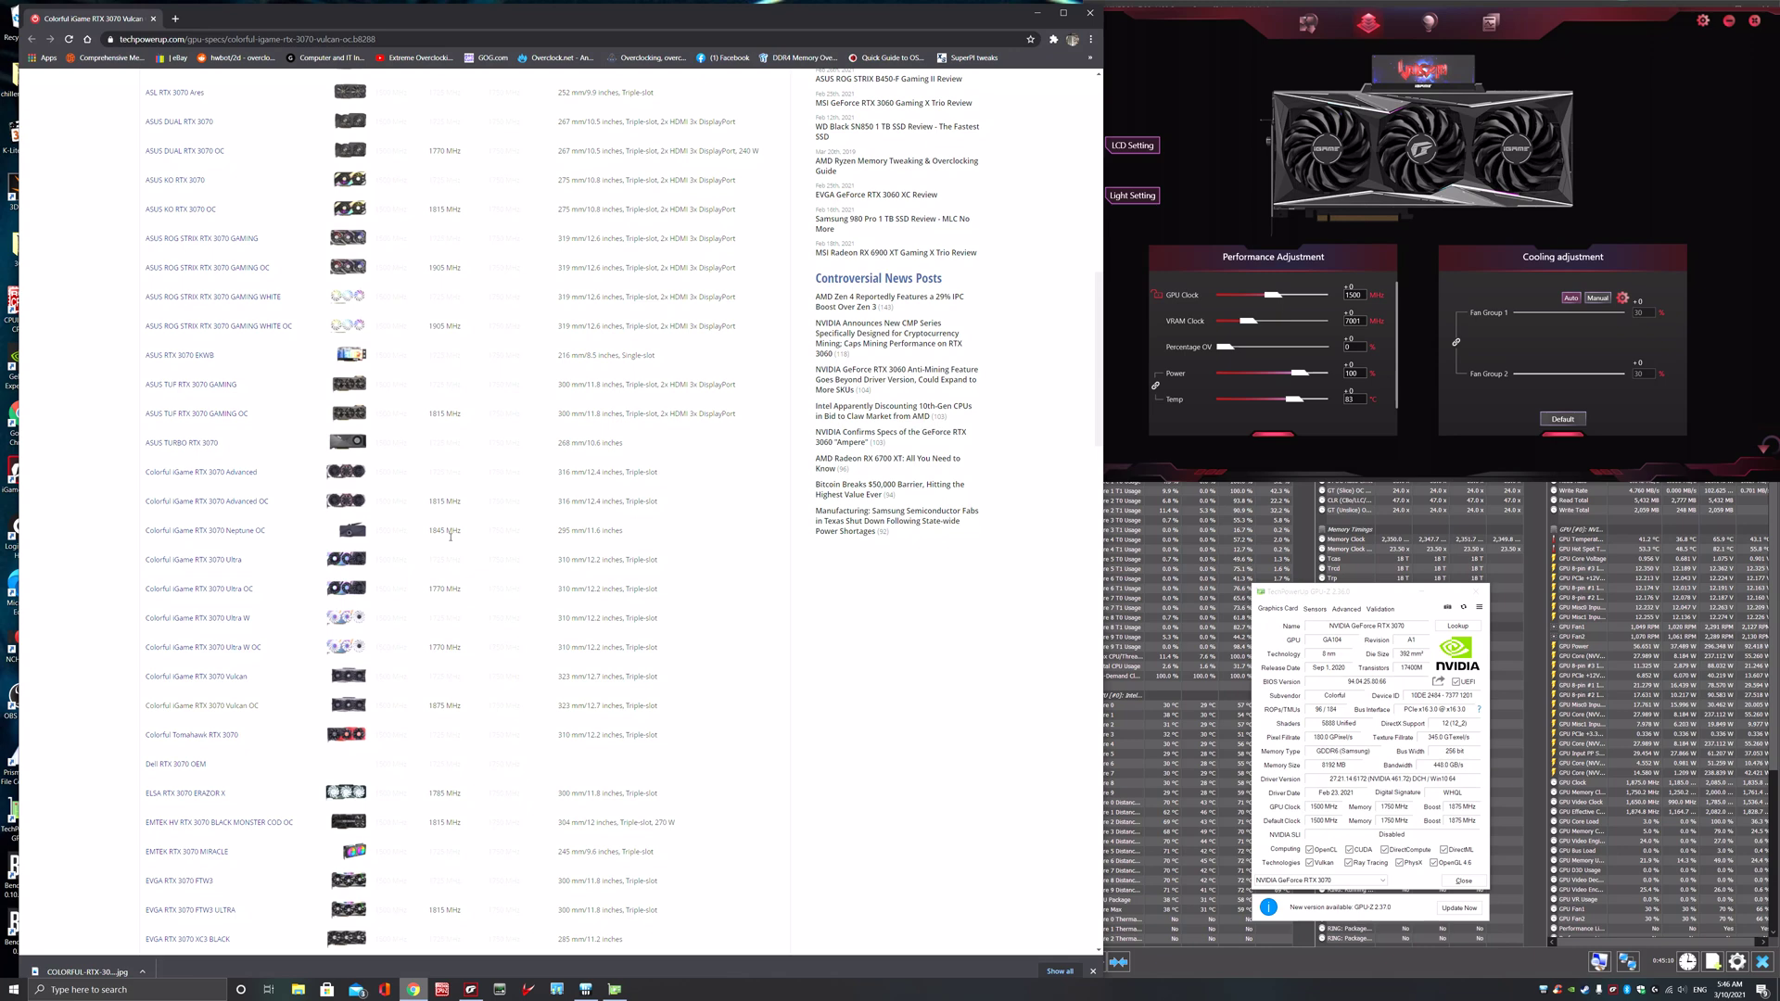
scroll(451, 536, down, 3)
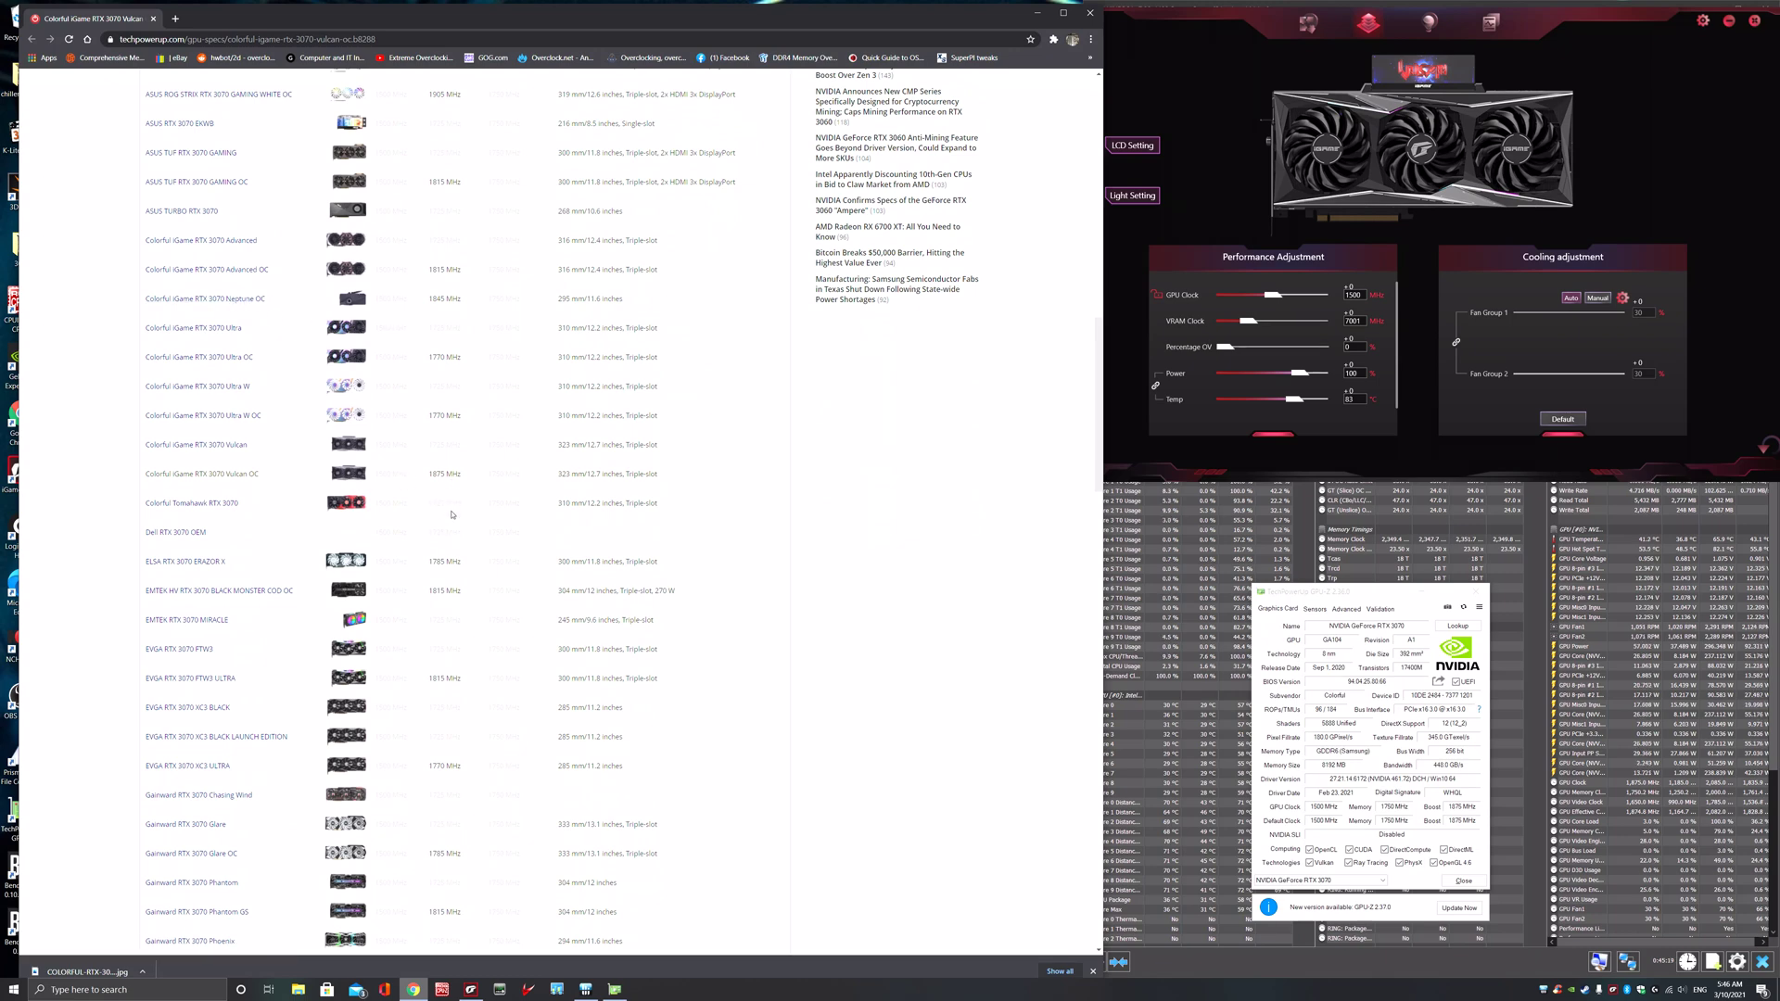
scroll(445, 582, down, 3)
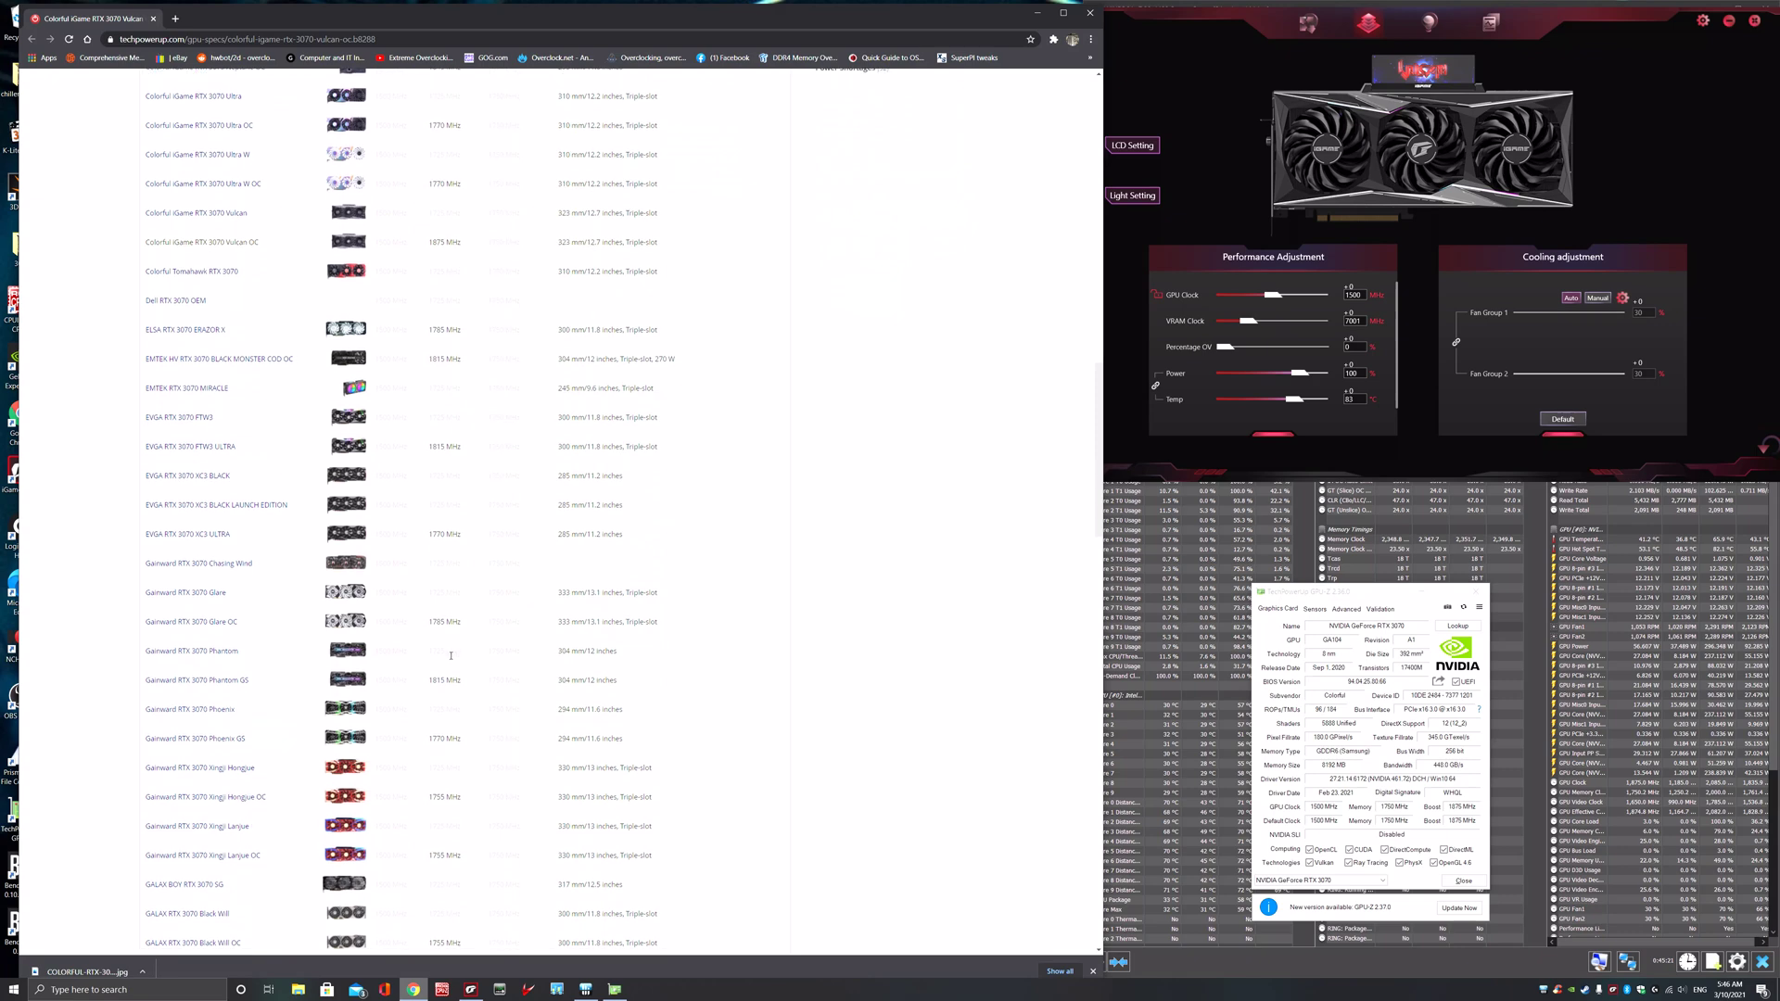
scroll(451, 657, up, 4)
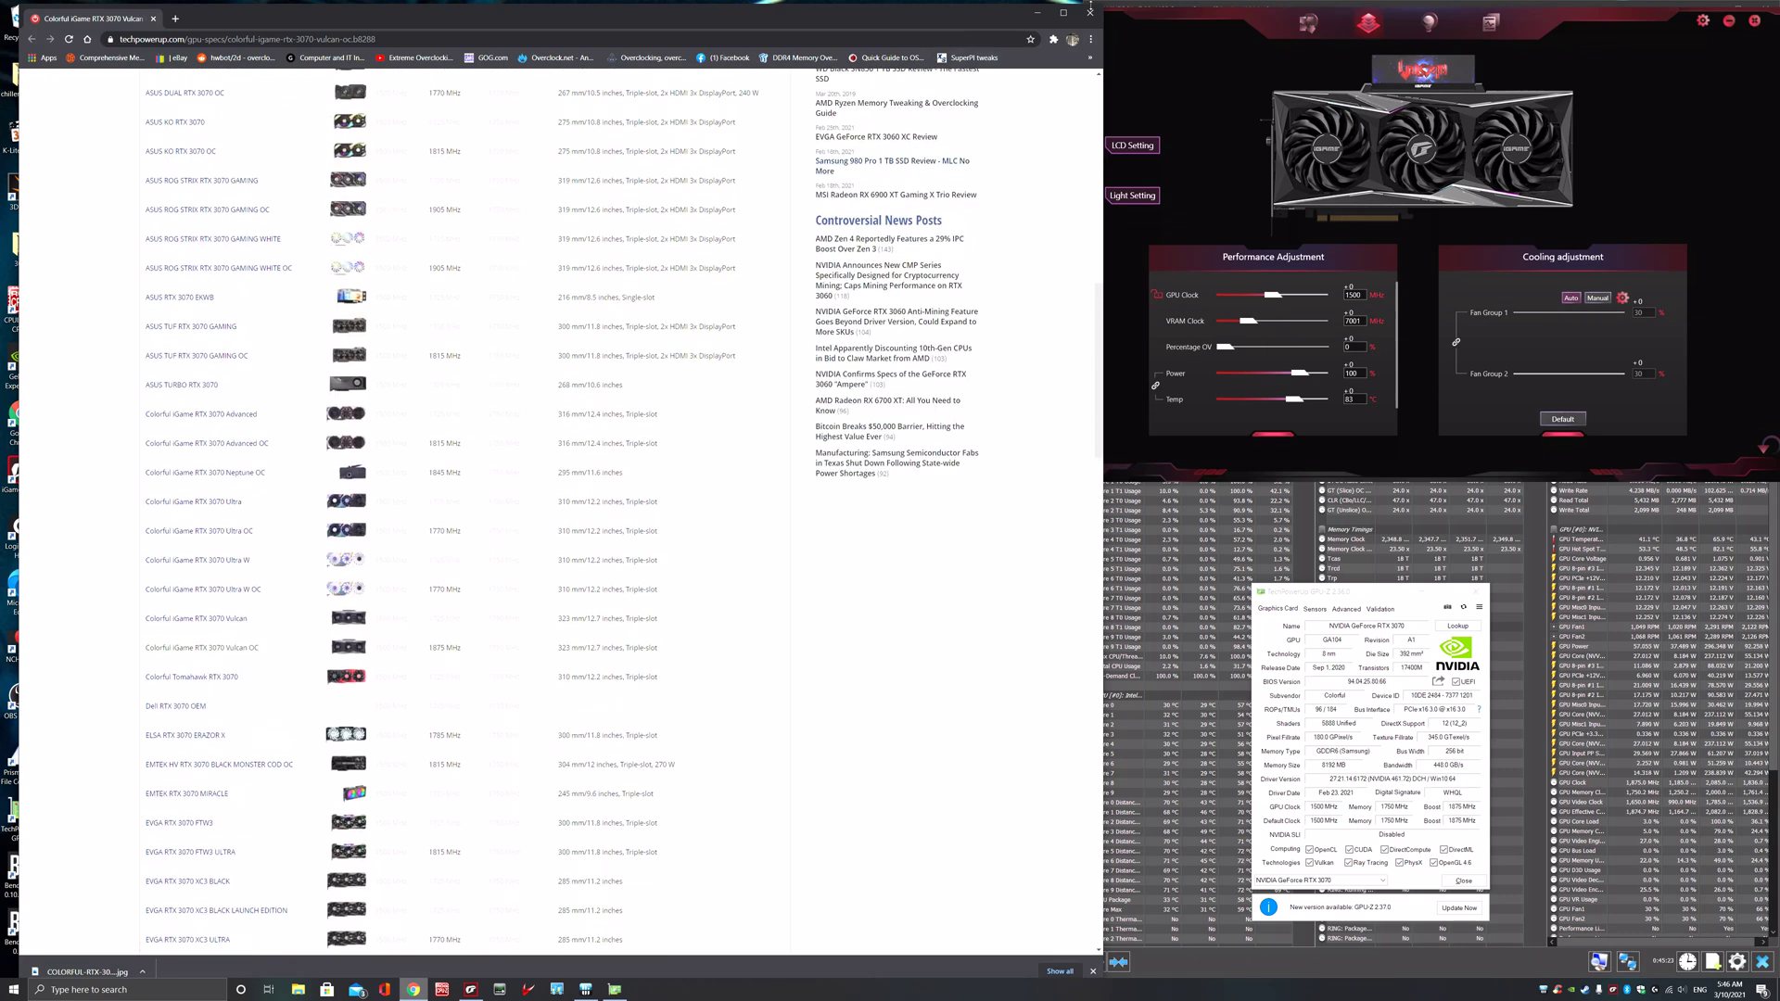
Close Chrome and bring up GeForce Experience's Performance panel showing the +68 MHz tuning result
click(1090, 13)
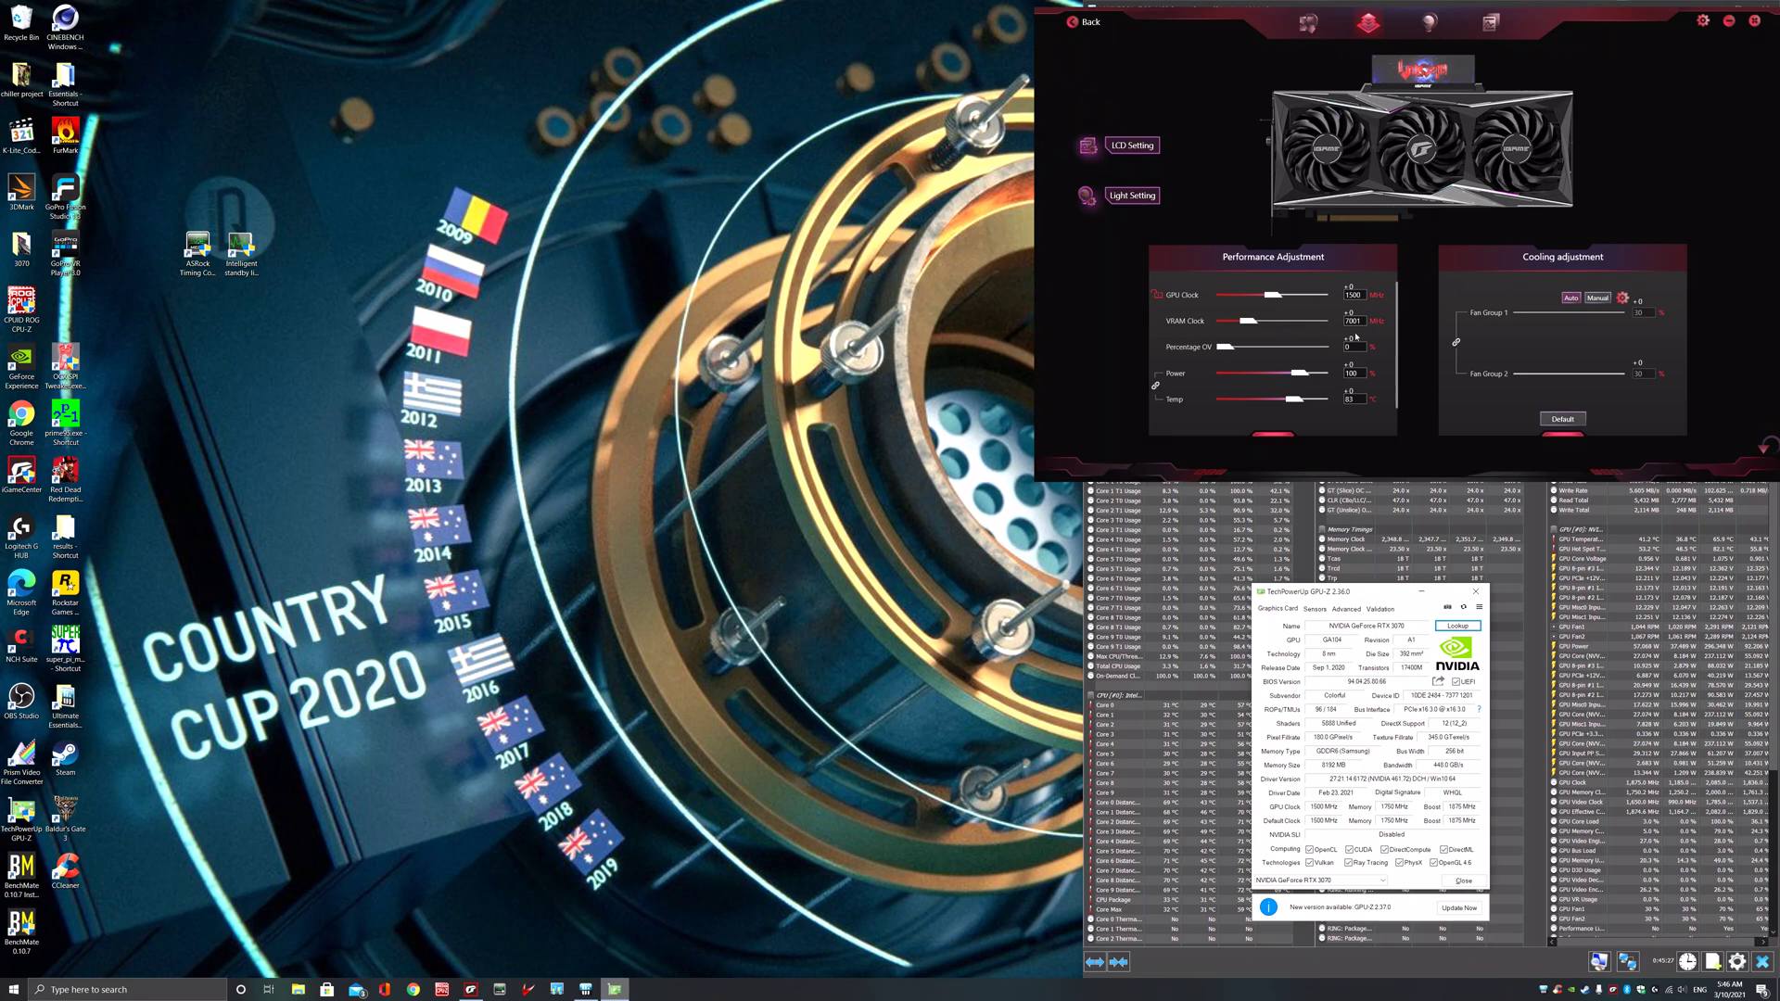
key(alt+z)
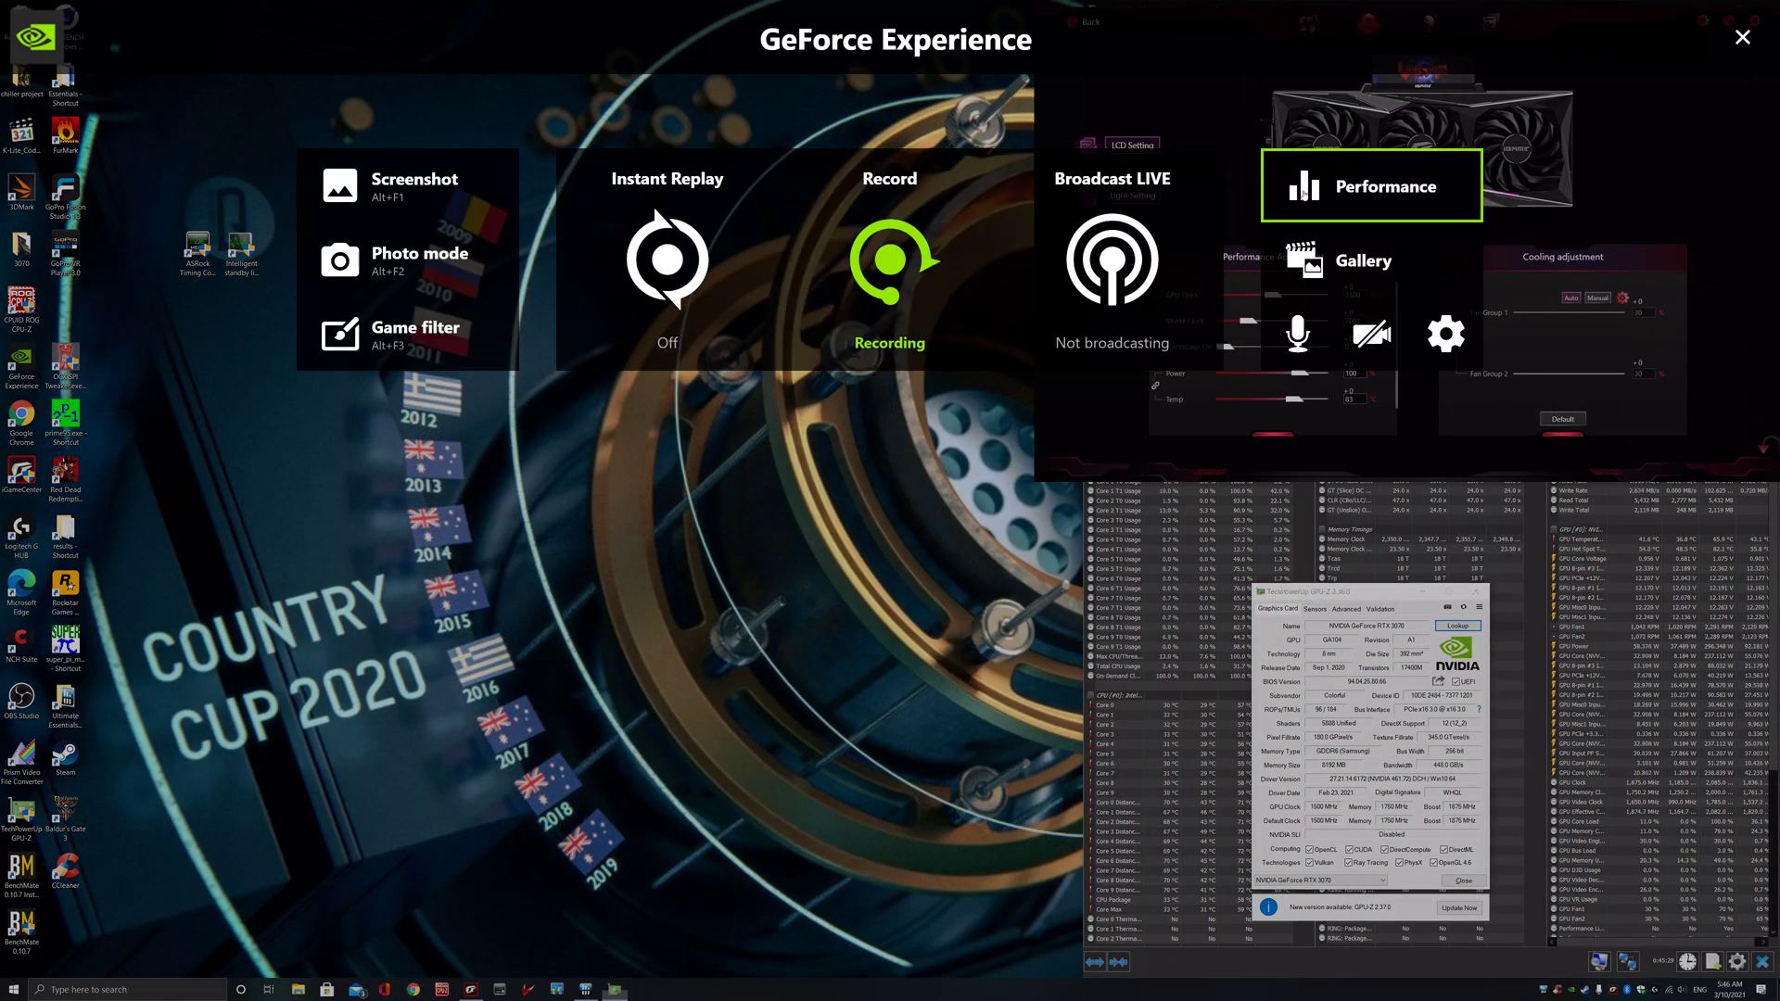
click(1286, 197)
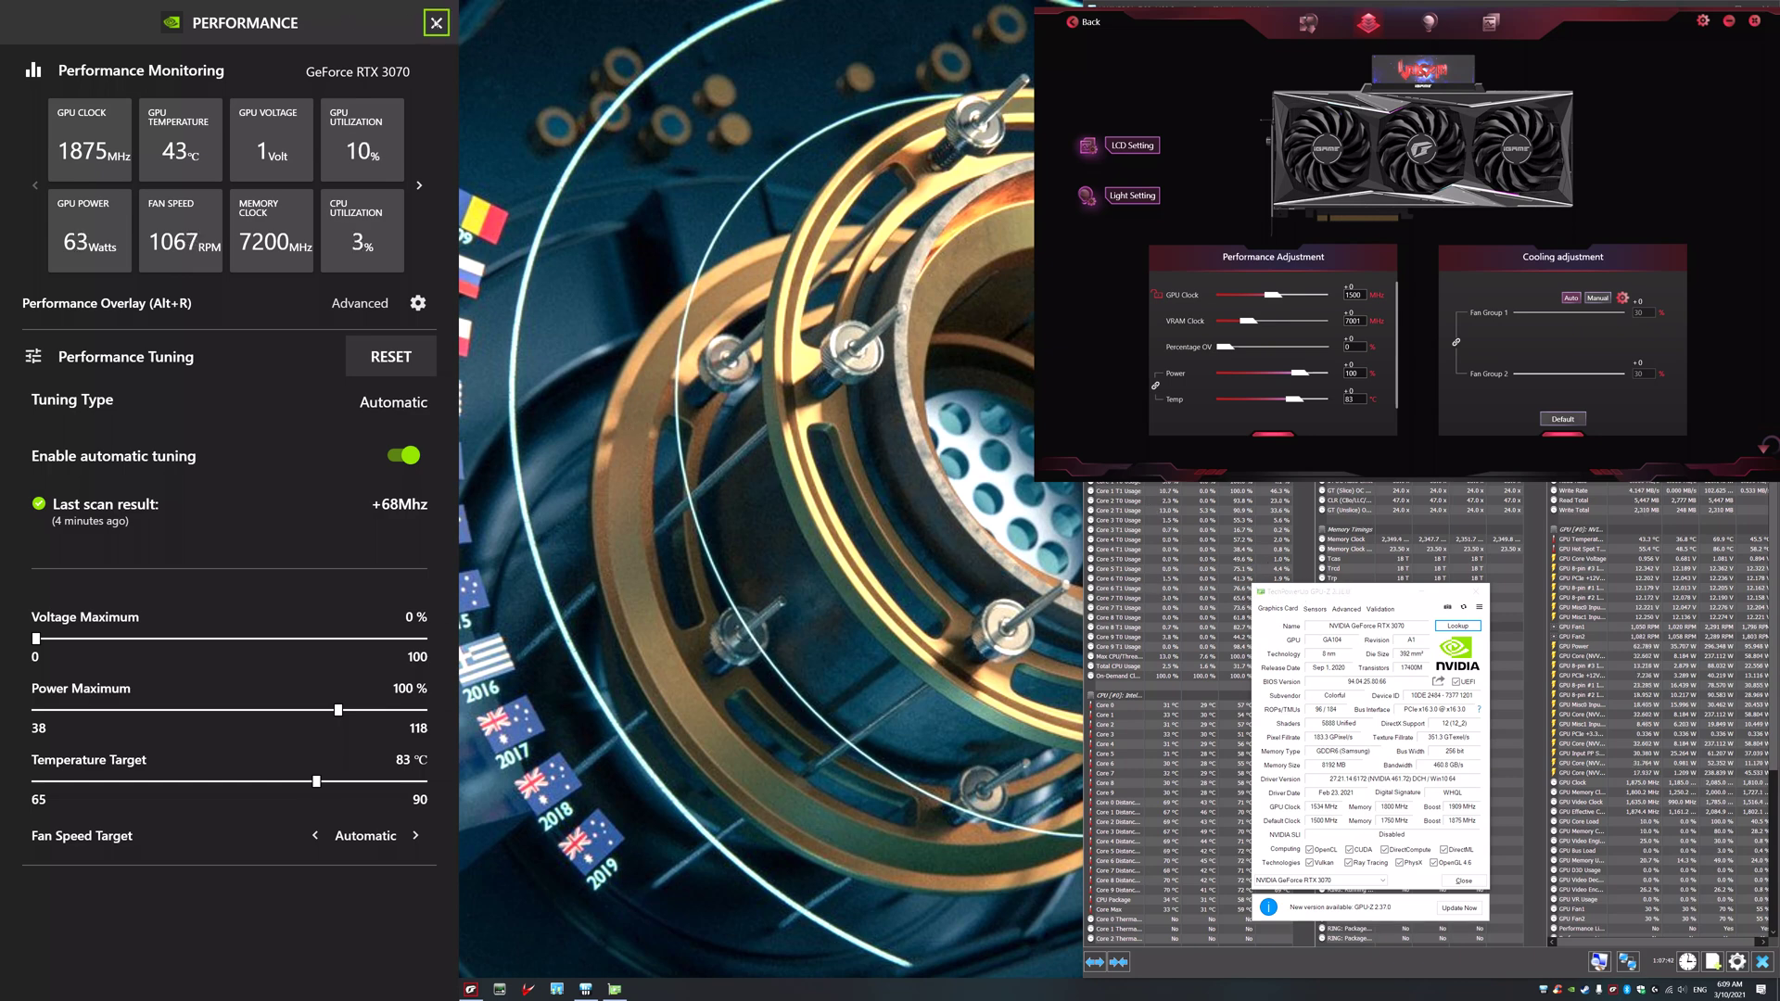
Close the Performance panel and GPU-Z, then relaunch GPU-Z with admin rights to show 1875 MHz boost
click(436, 22)
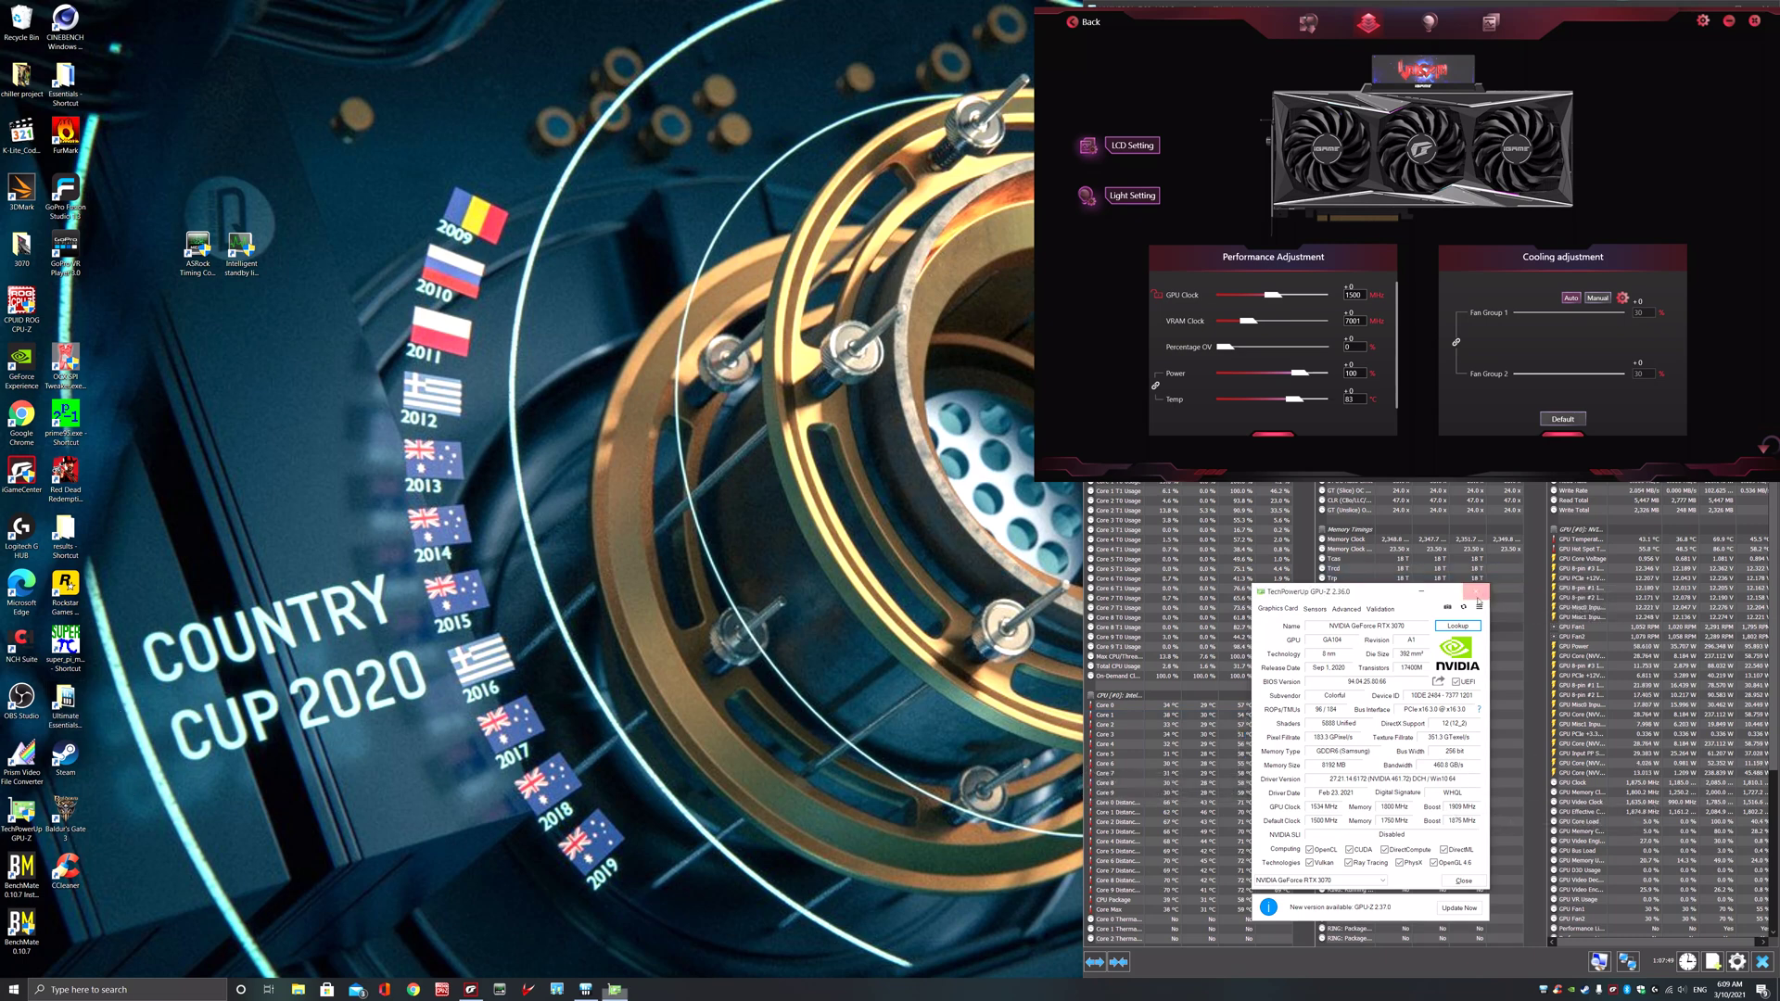
click(1476, 591)
double_click(20, 814)
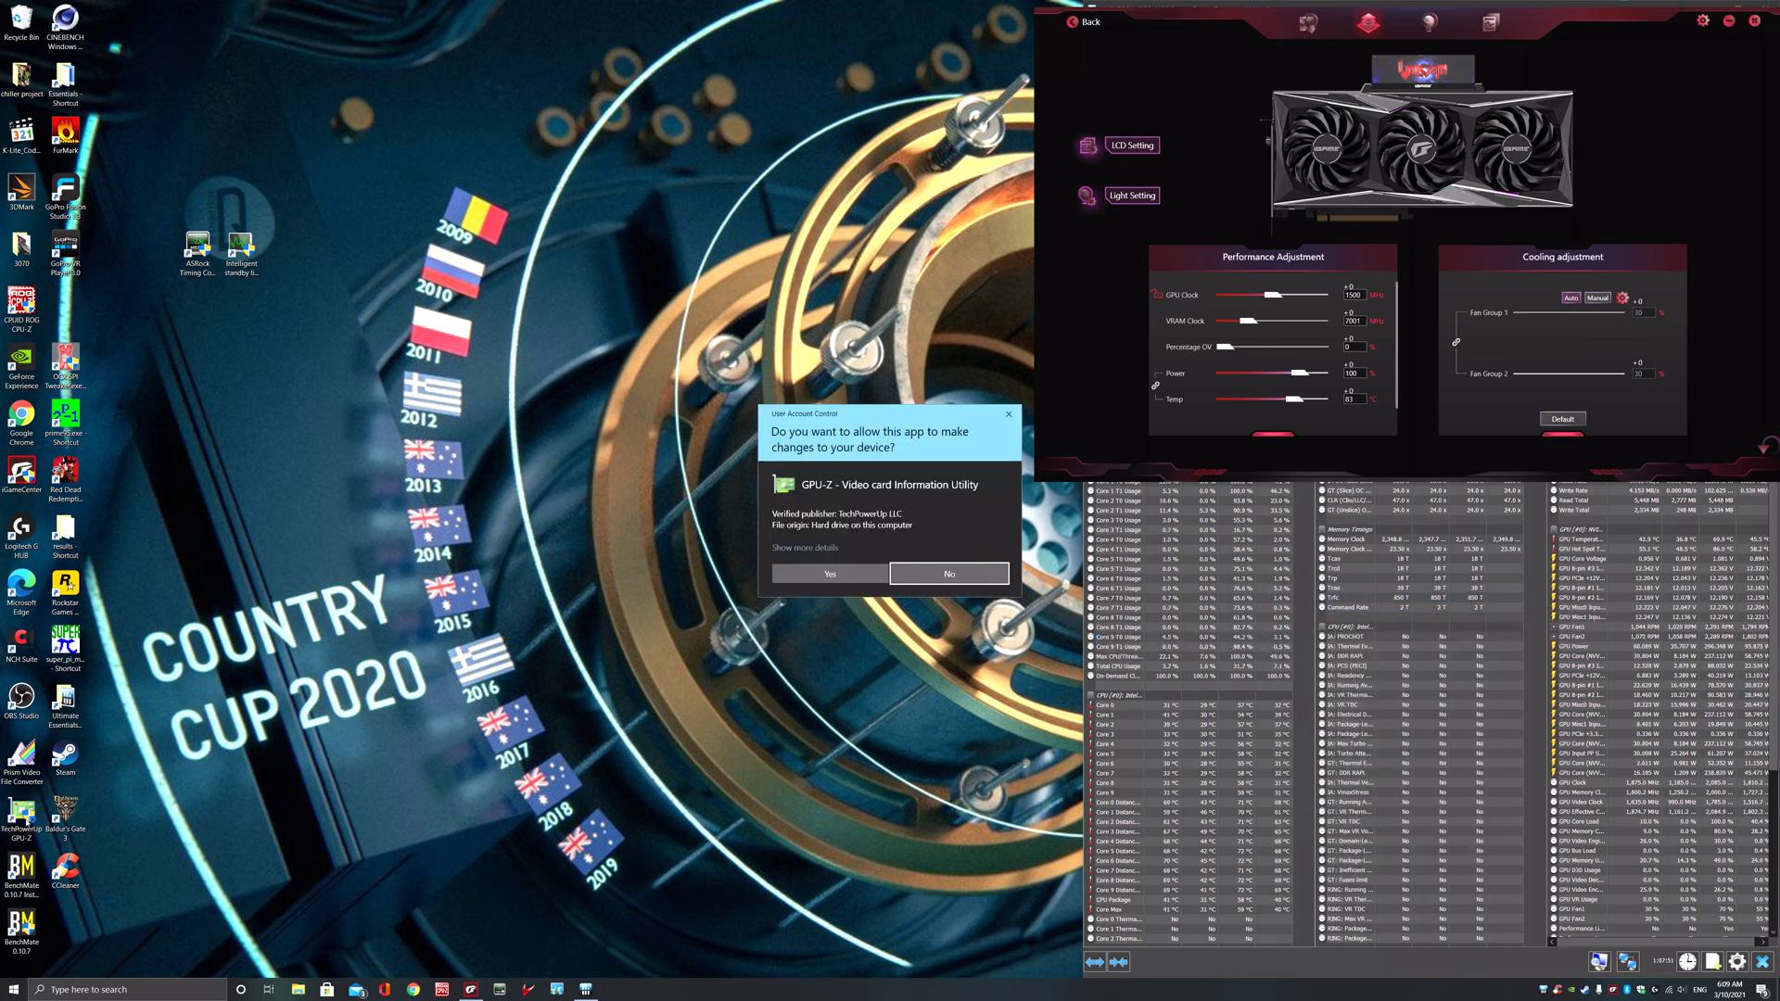
click(779, 581)
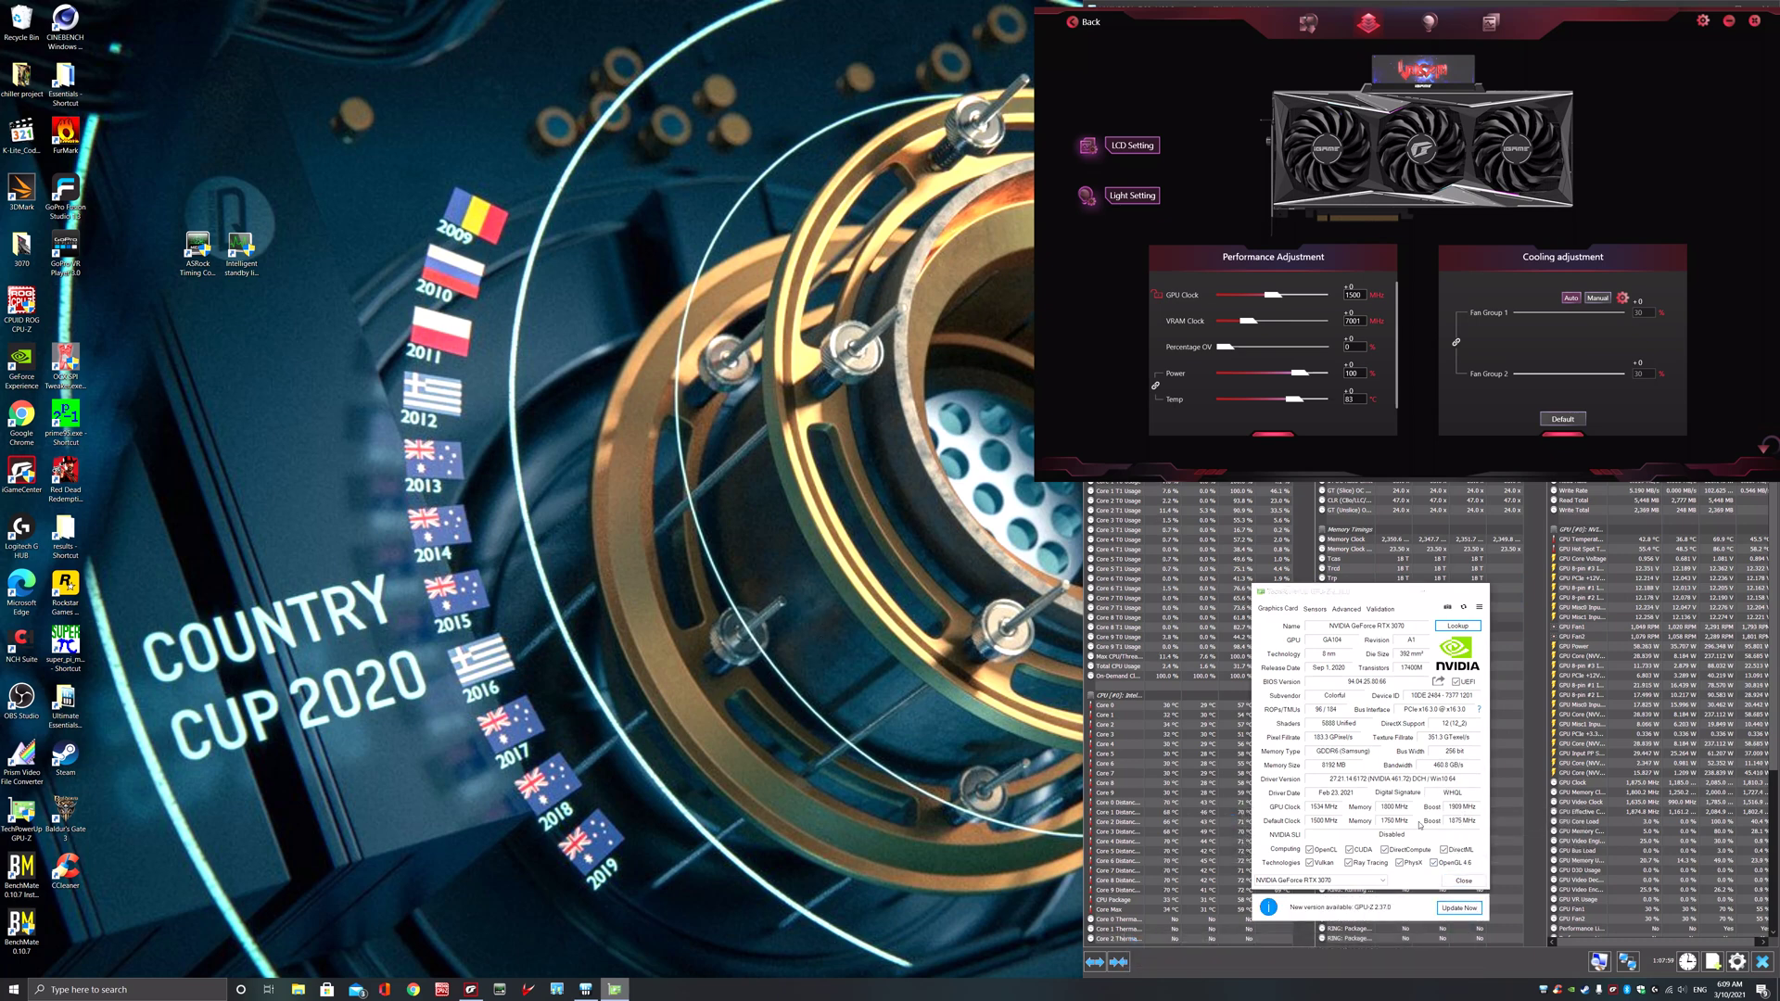
mouse_move(1397, 823)
mouse_move(1462, 825)
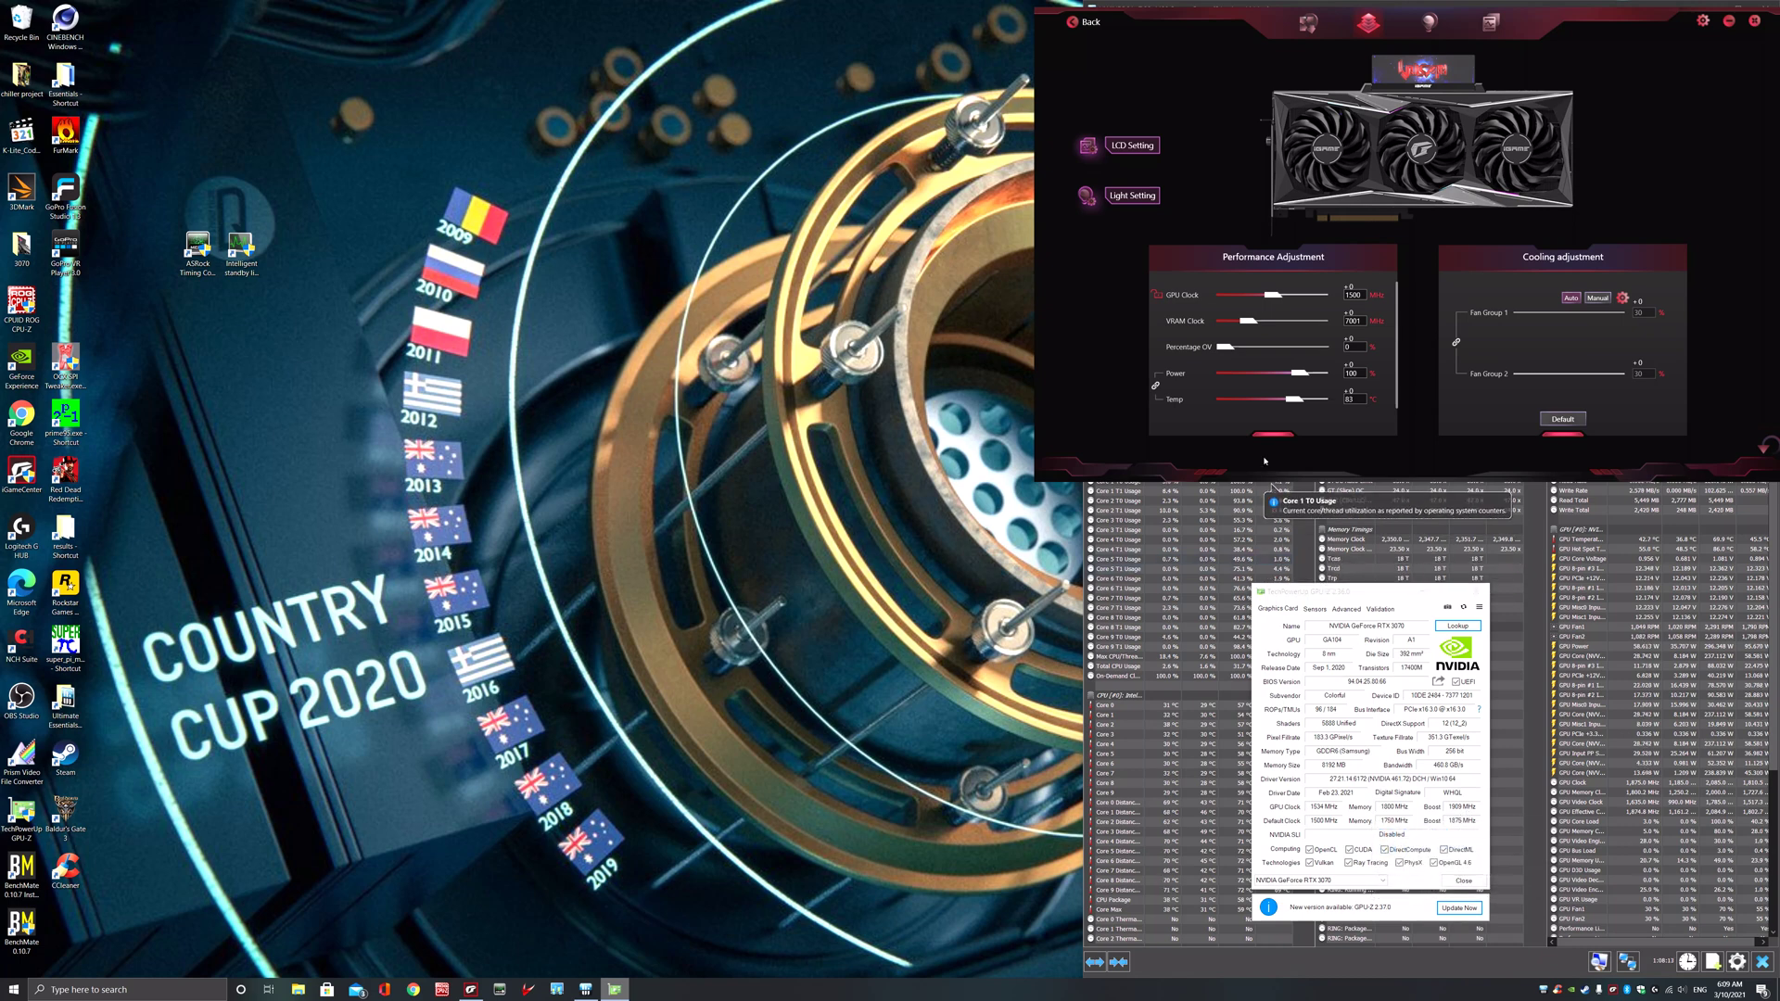
Raise iGame Center's power limit to 118, temperature limit following to 89, and save
drag(1299, 374, 1322, 374)
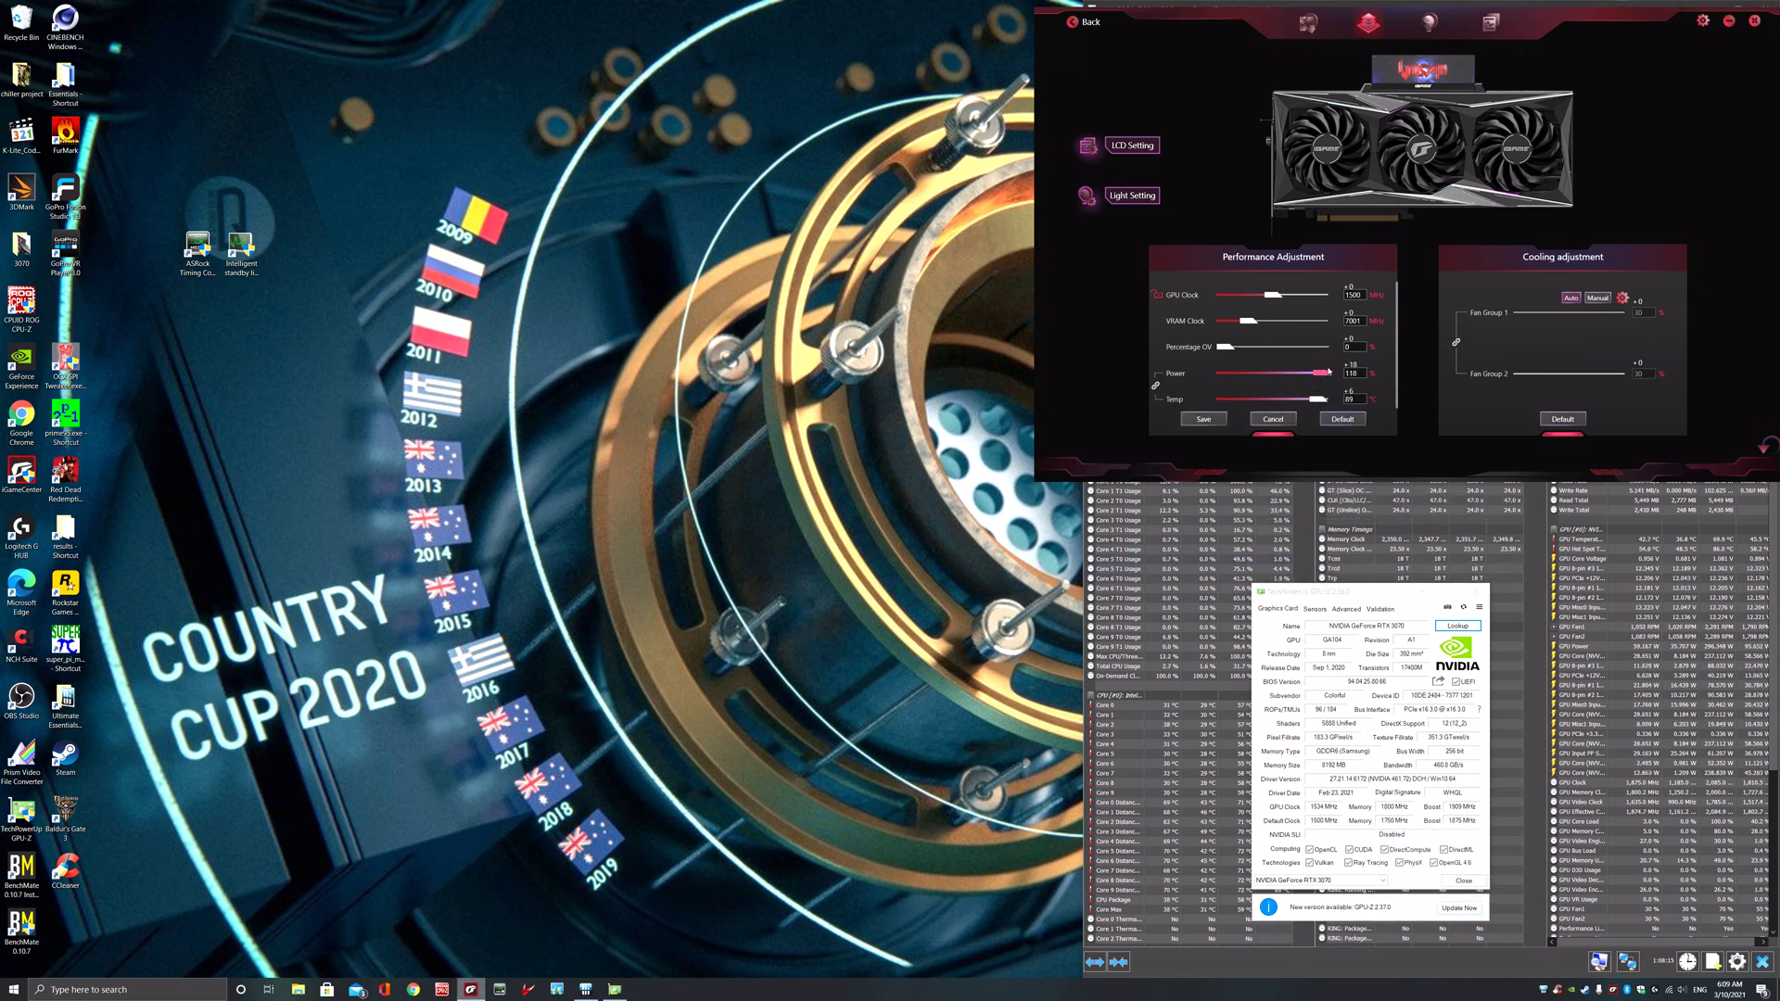
click(1204, 420)
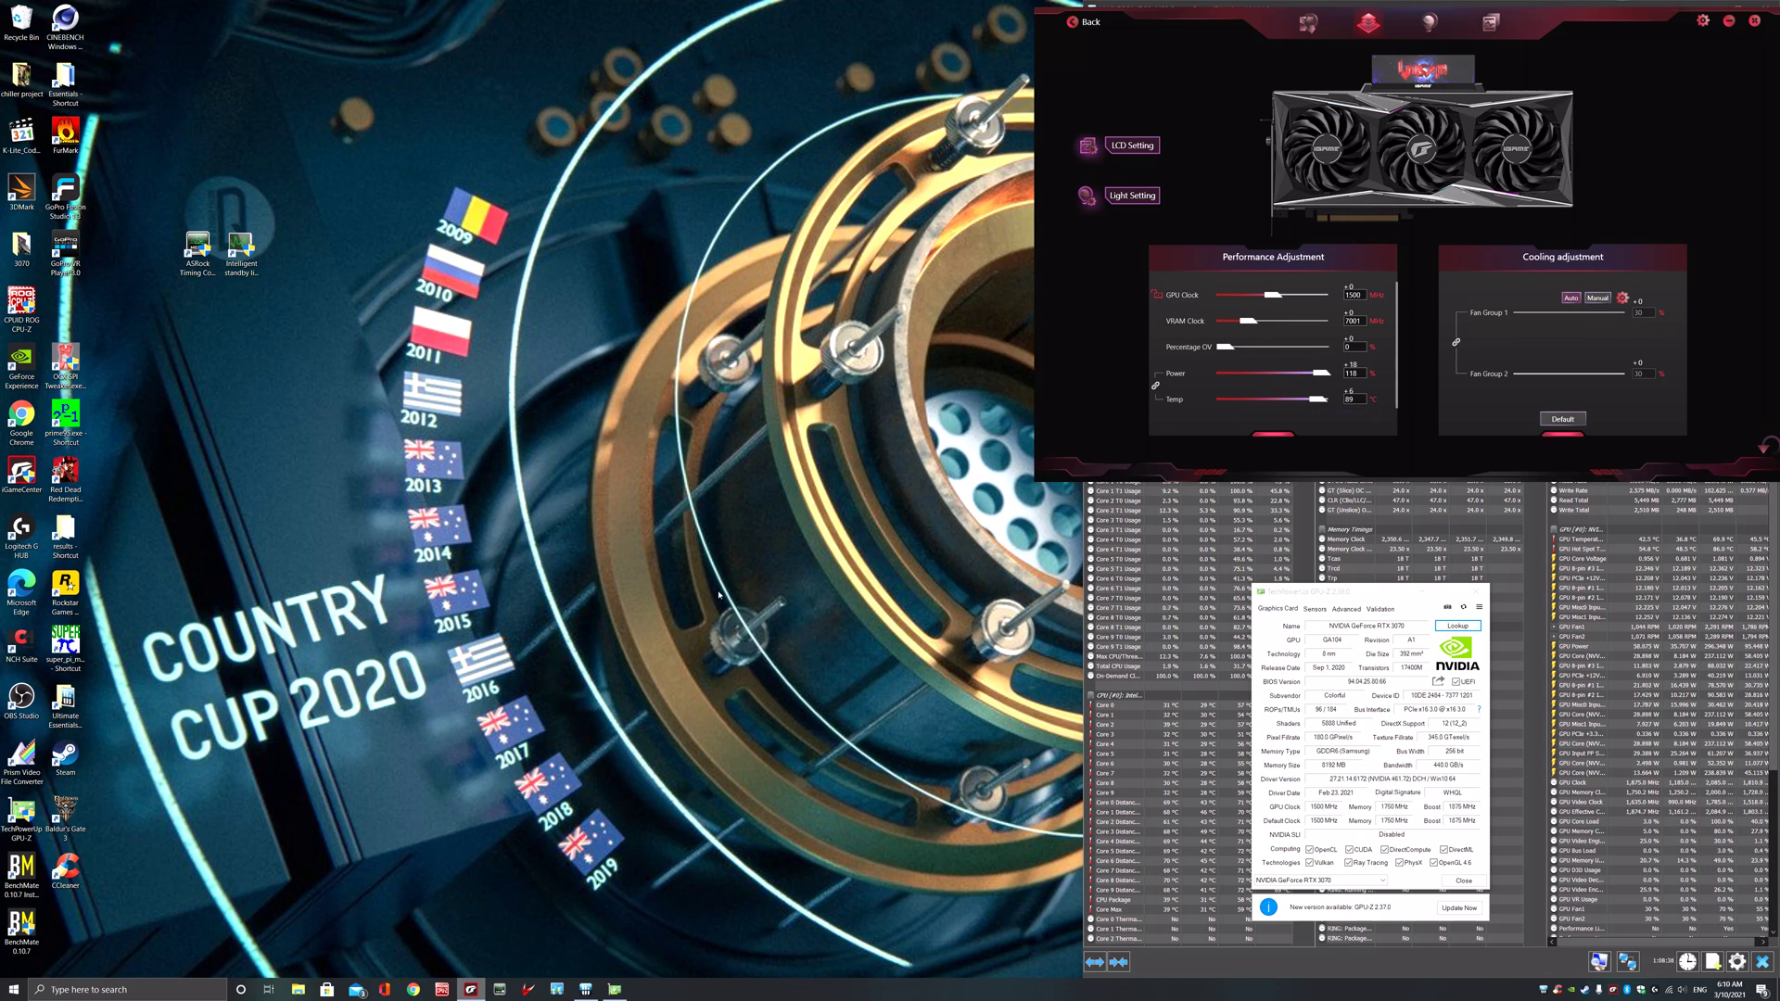
Reopen the Performance panel via the Alt+Z overlay, now showing 118% power and 89 °C target
key(alt+z)
key(Right)
key(Right)
key(Right)
key(Return)
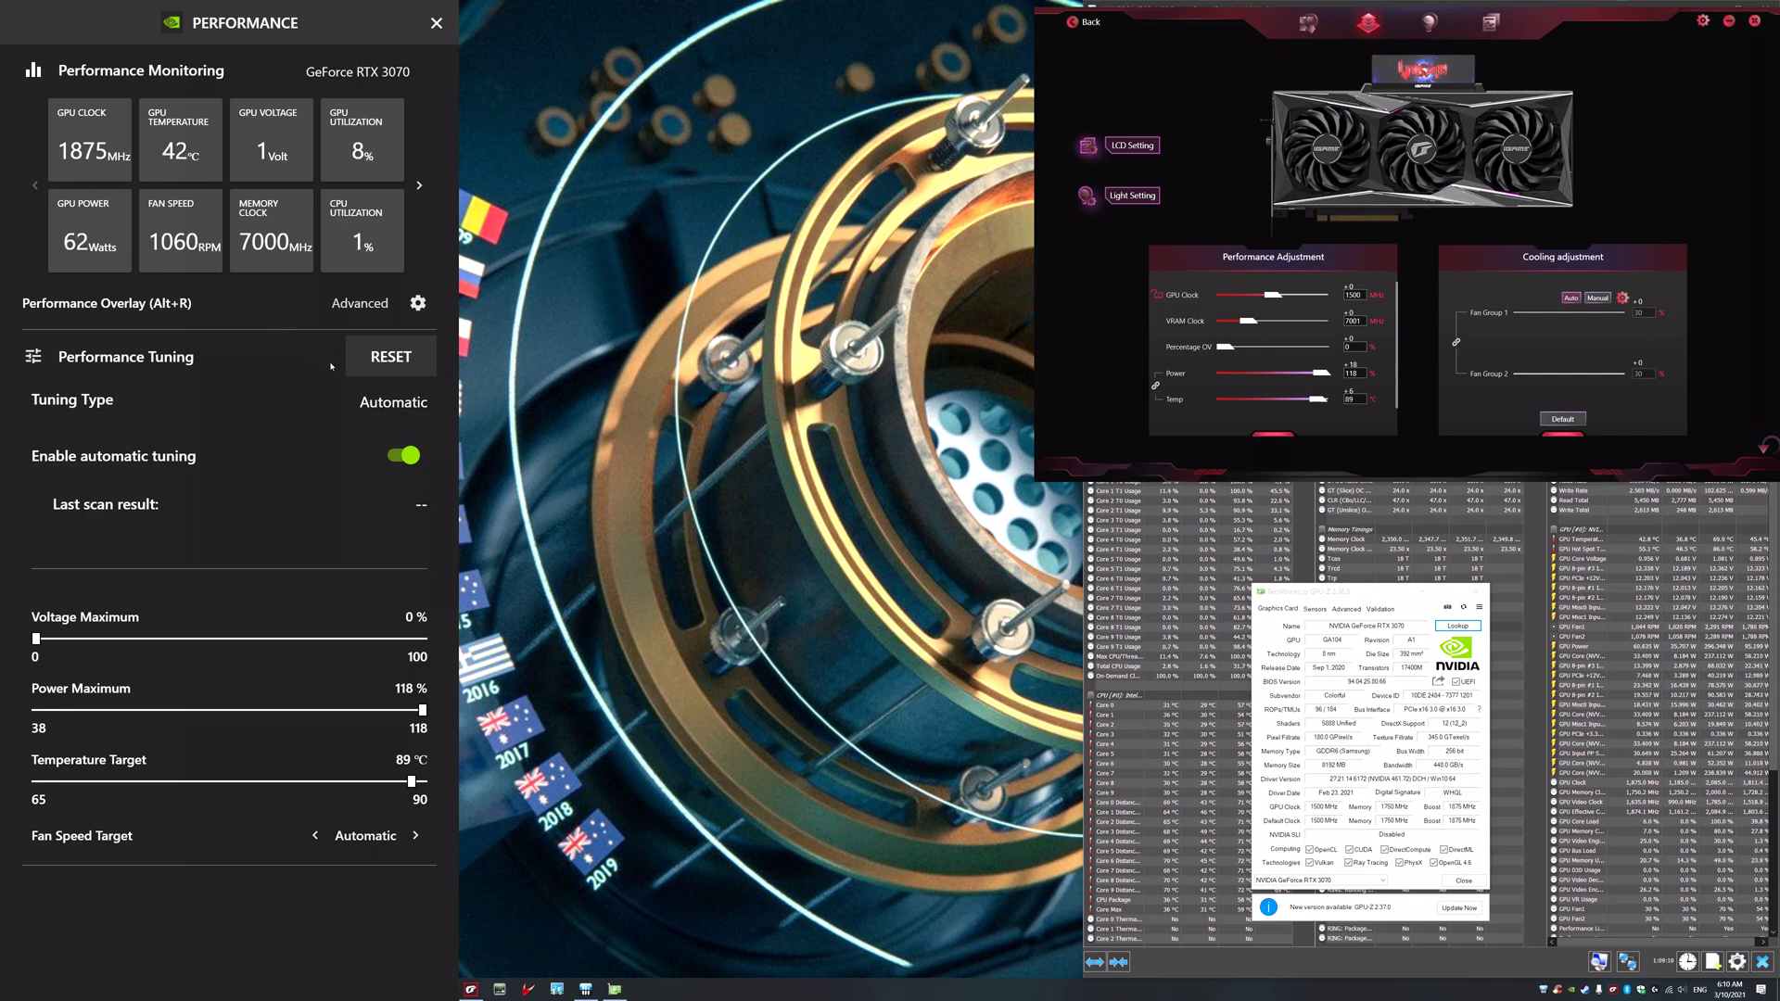
Reset GeForce Experience tuning to defaults and restore iGame Center's power limit to the default 100
click(397, 357)
click(436, 22)
drag(1326, 373, 1304, 373)
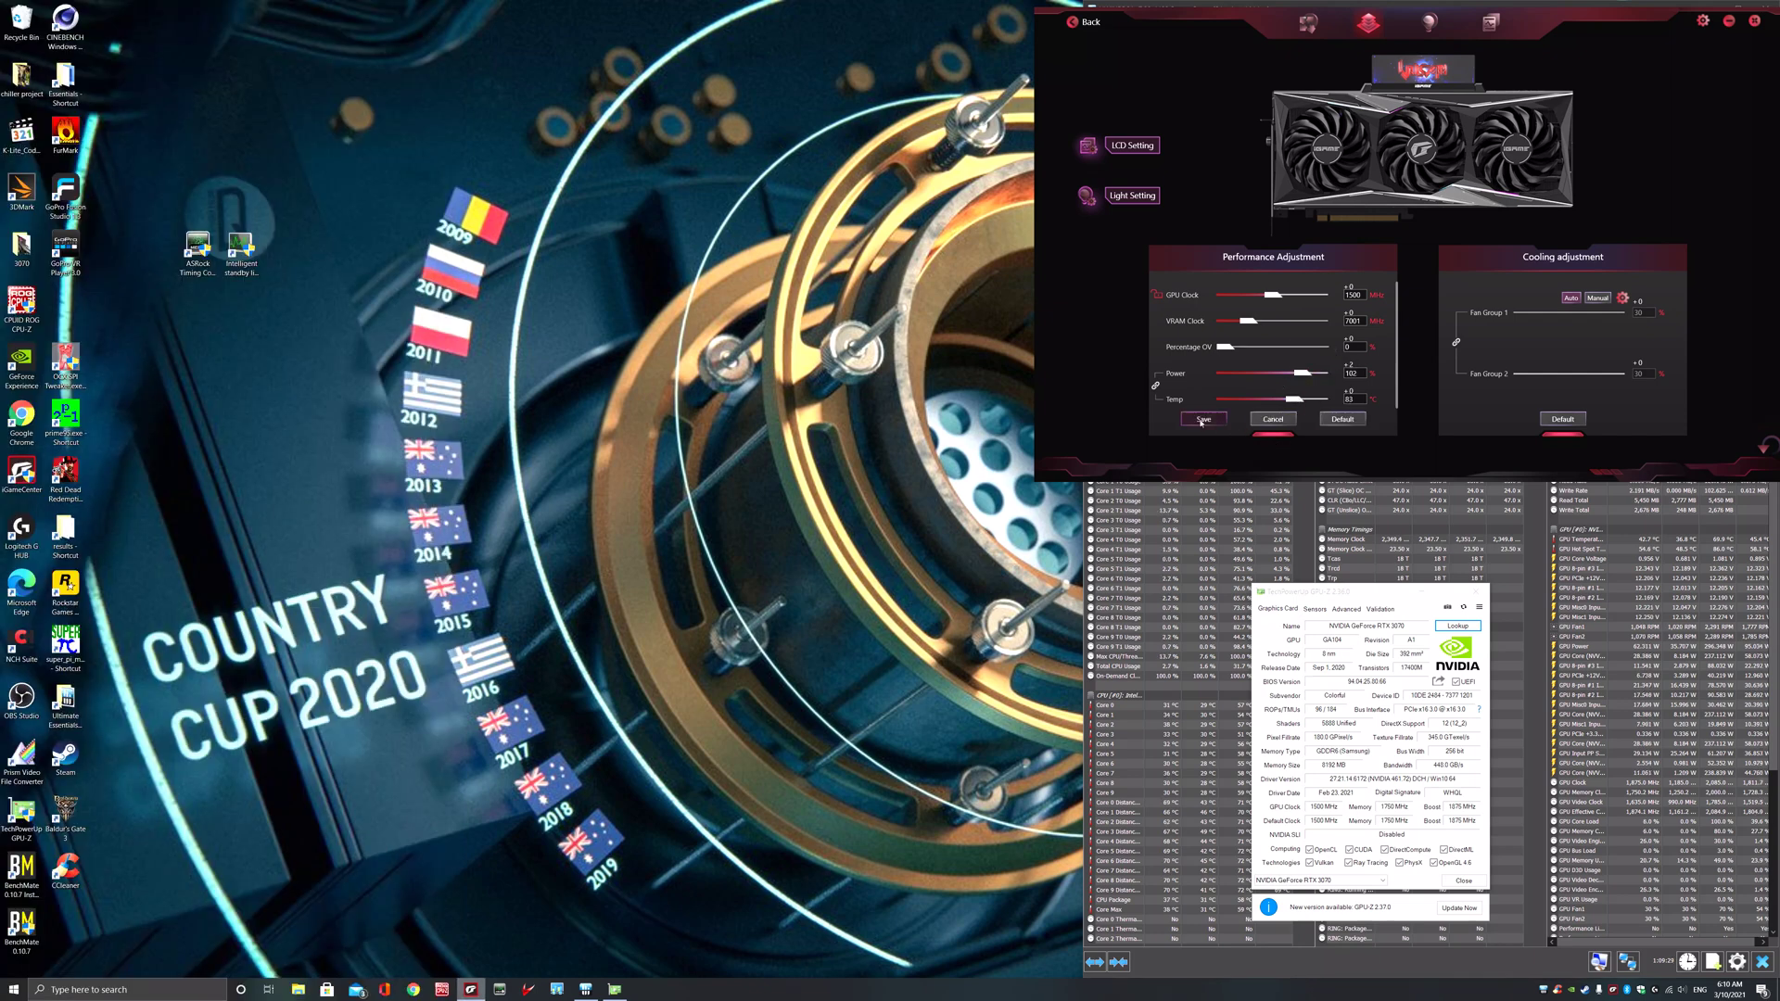
click(1340, 420)
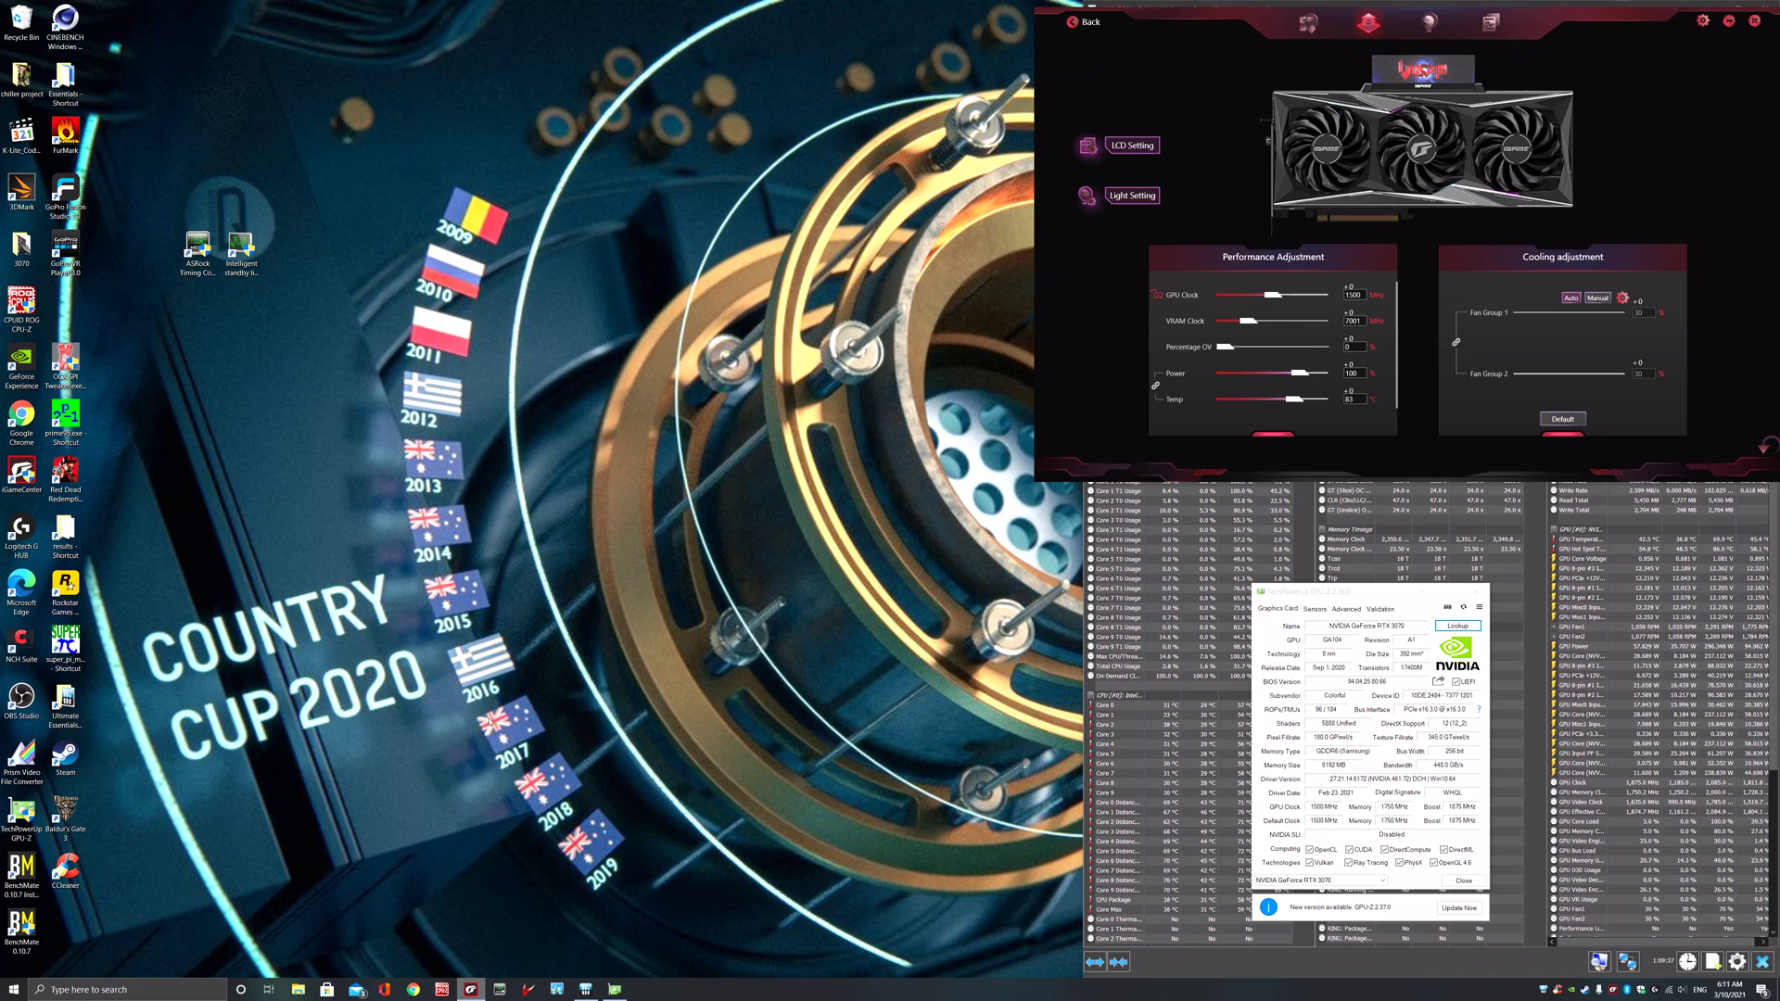
Apply Power Maximum 118% and Temperature Target 90 °C in the GeForce Experience Performance panel
key(alt+z)
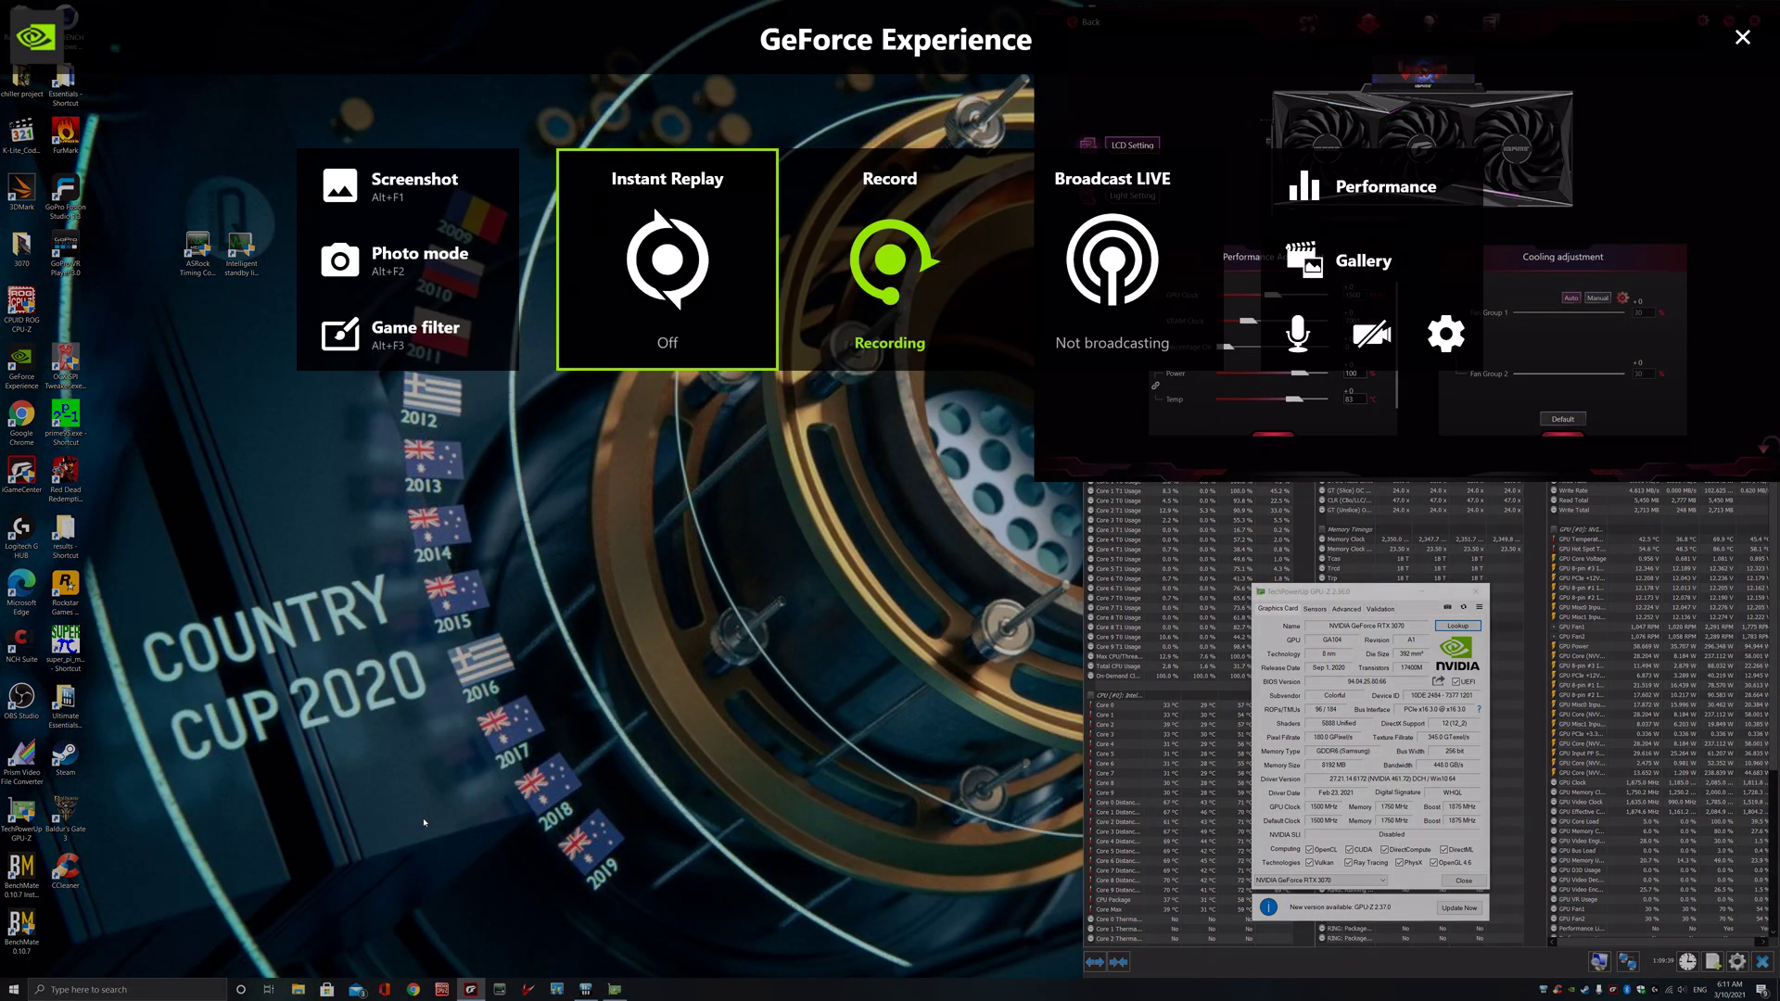
click(1373, 188)
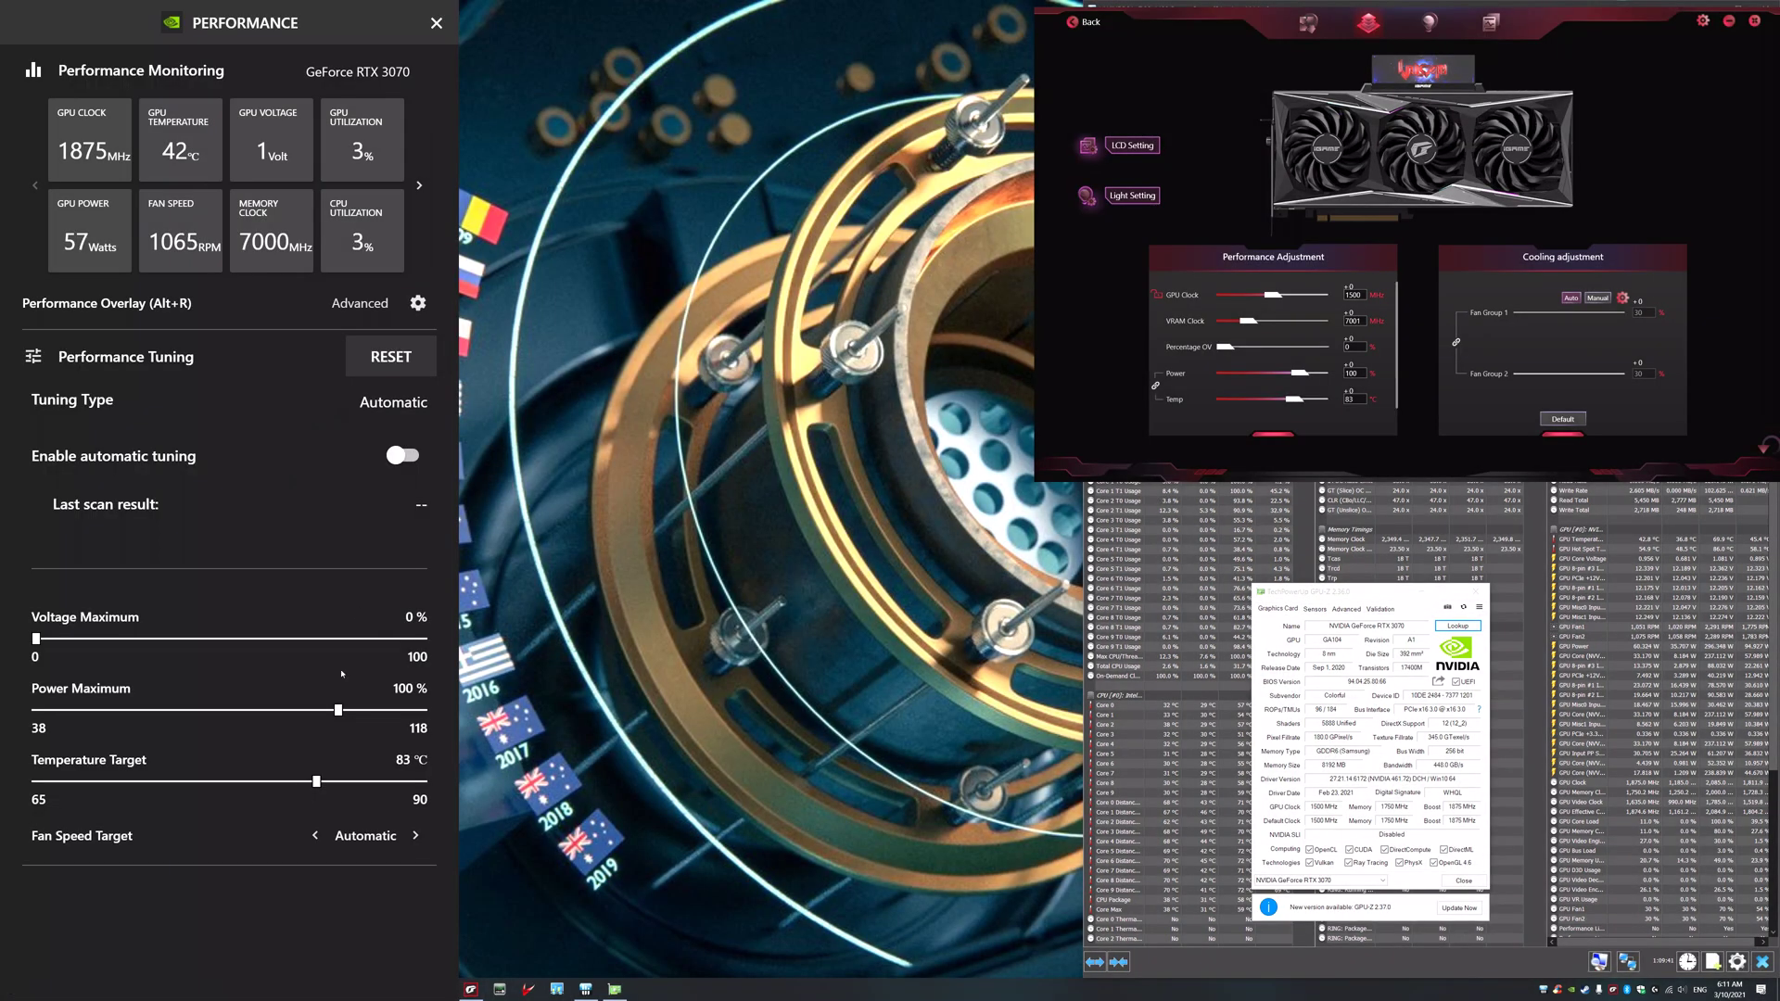
click(338, 711)
key(End)
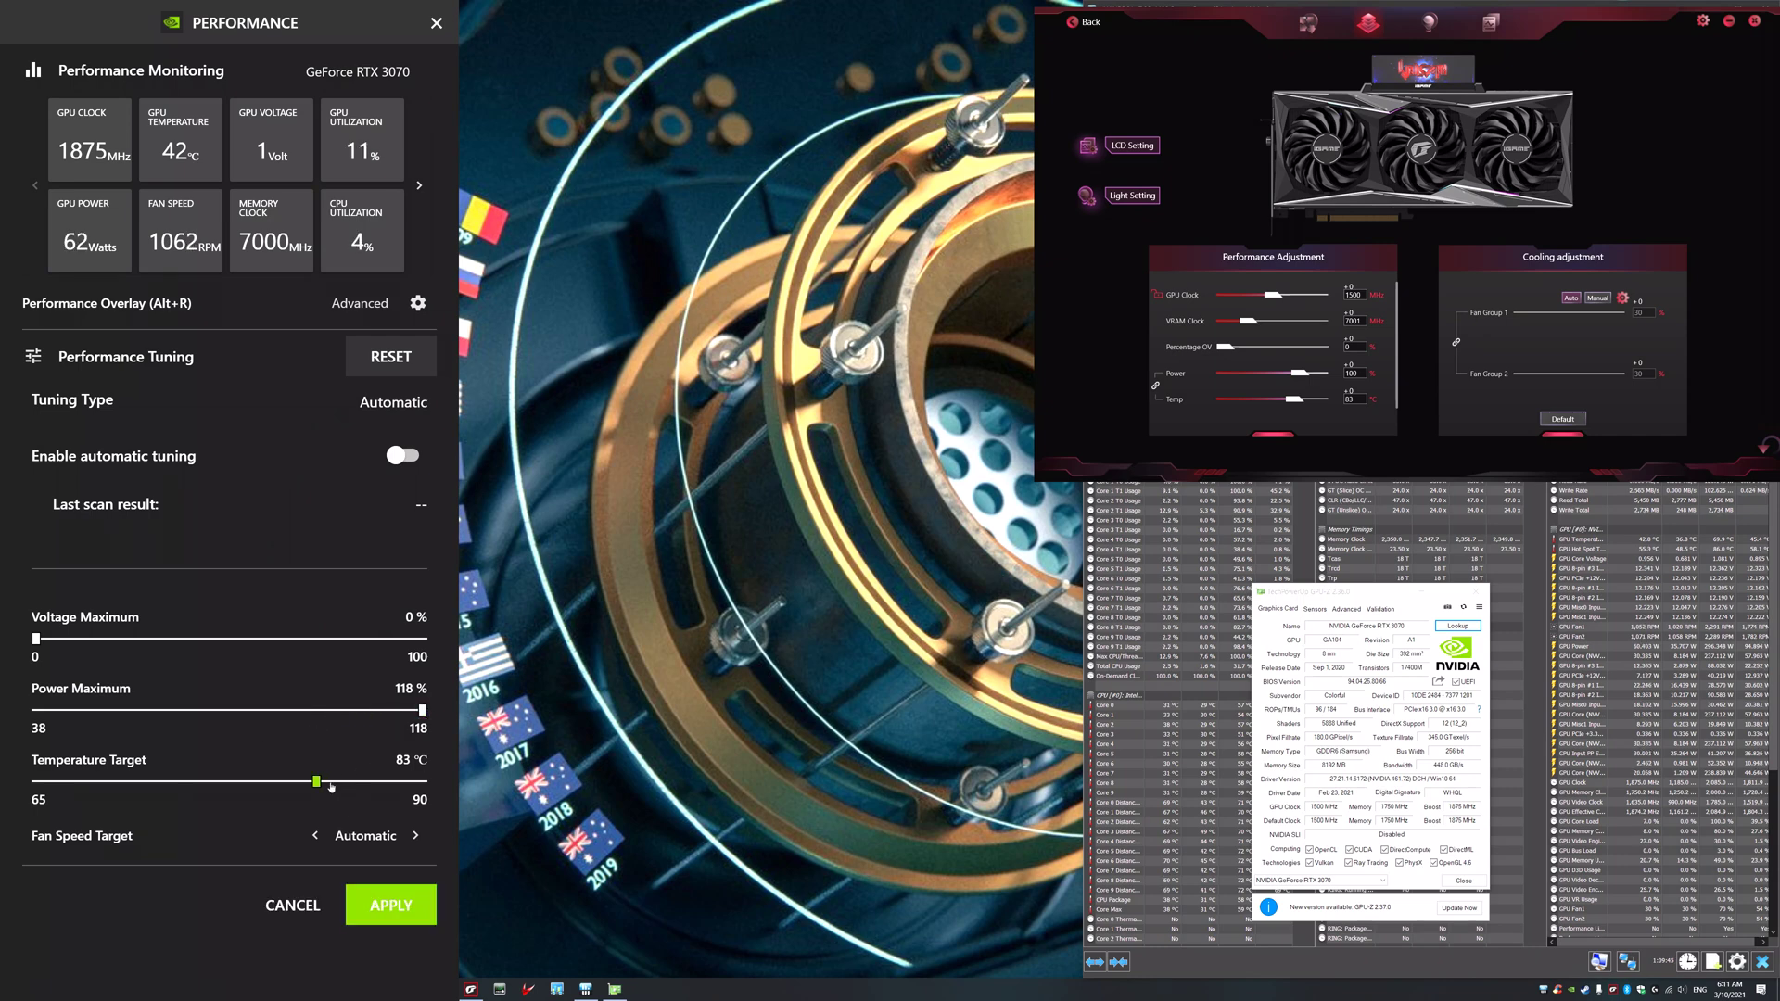
drag(325, 787, 495, 800)
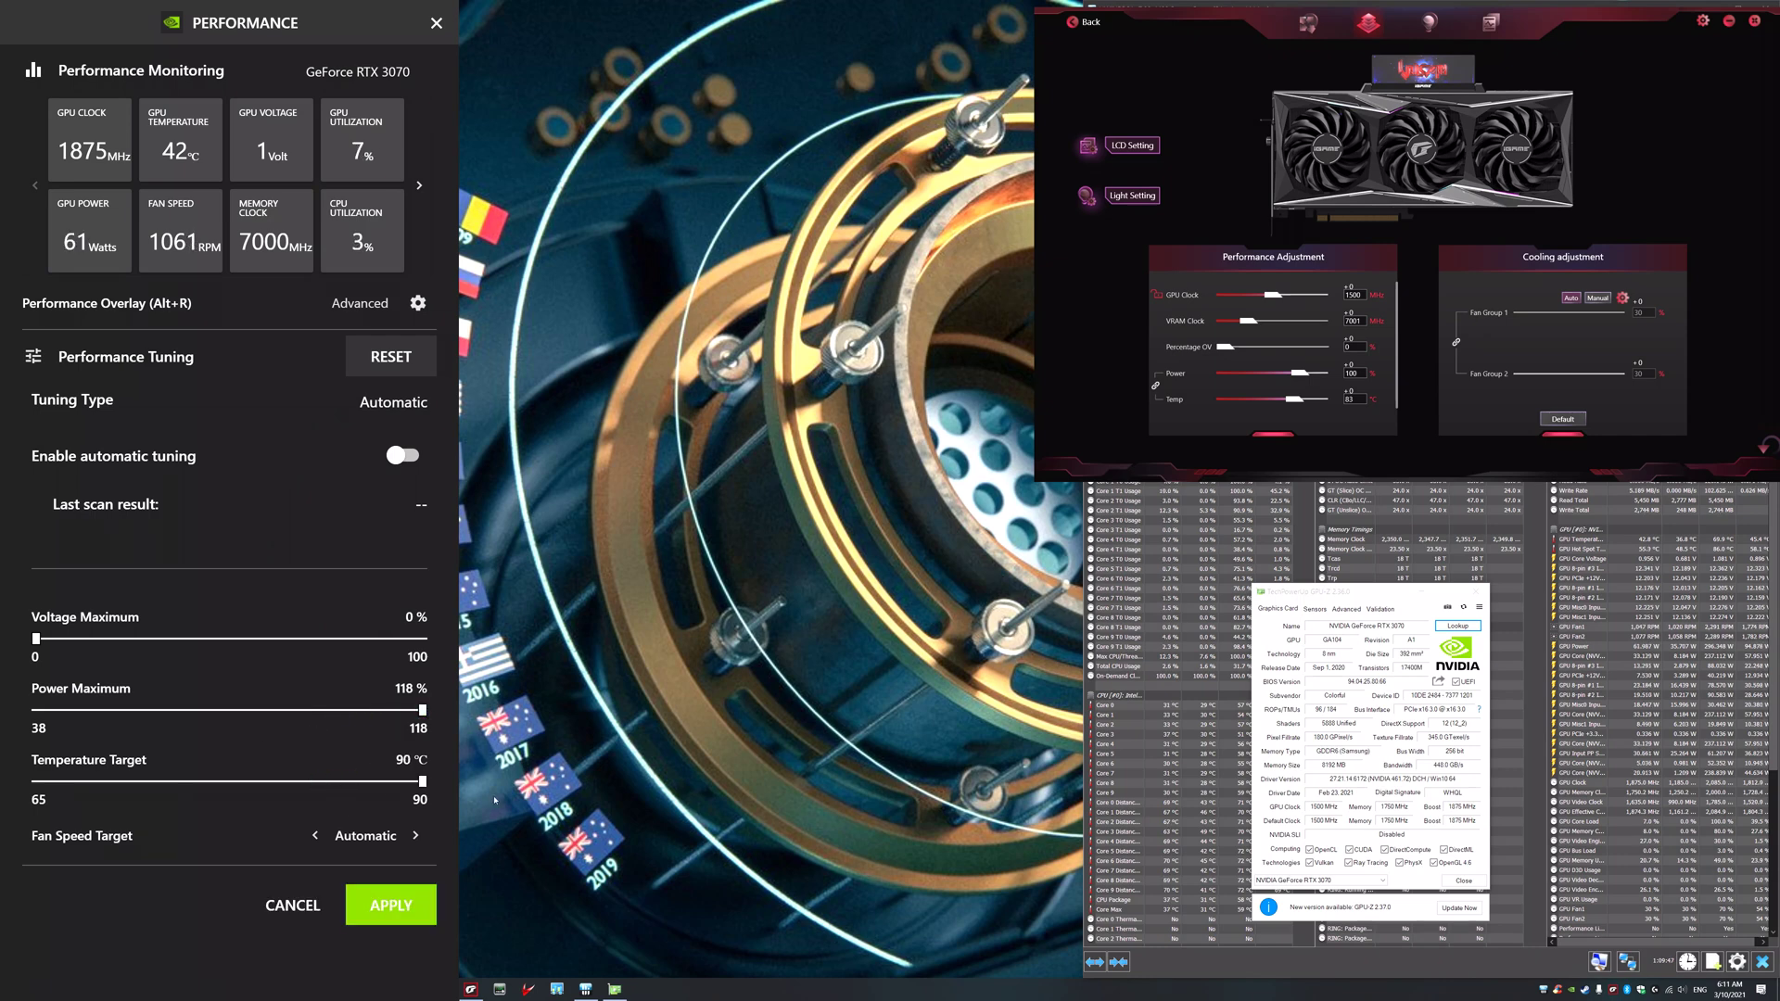
click(409, 912)
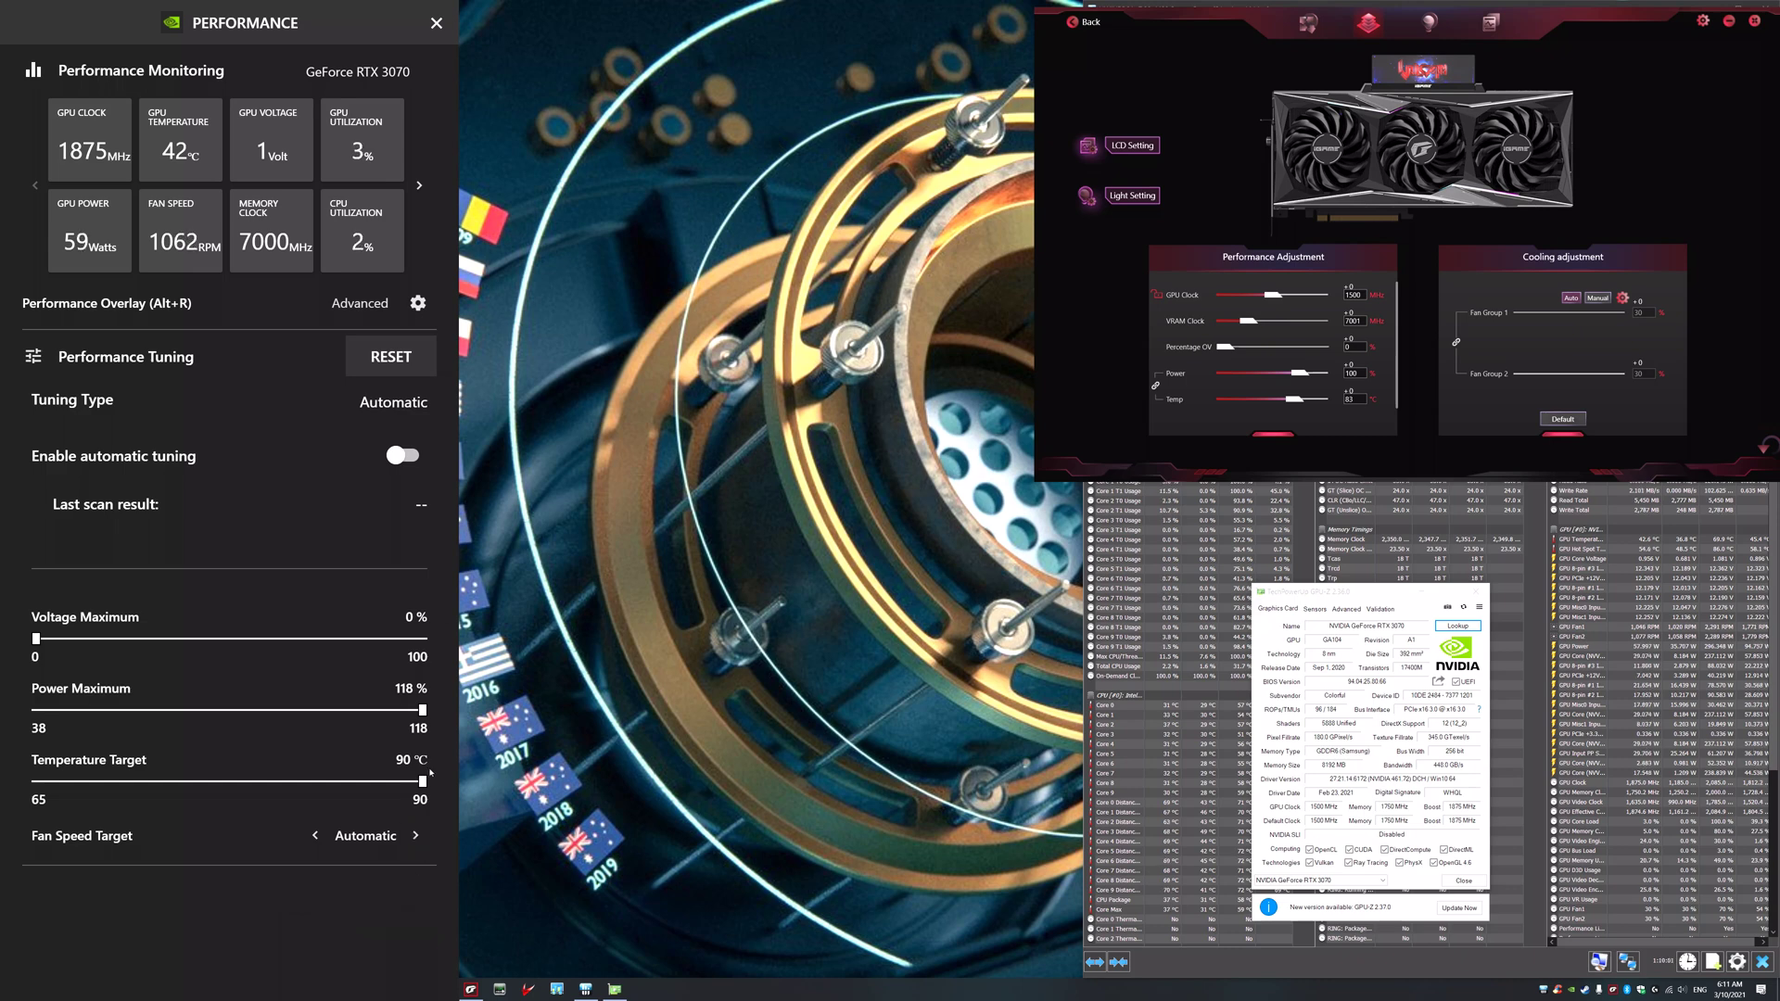
Enable automatic tuning and let the scan finish with a +68 MHz result
click(424, 458)
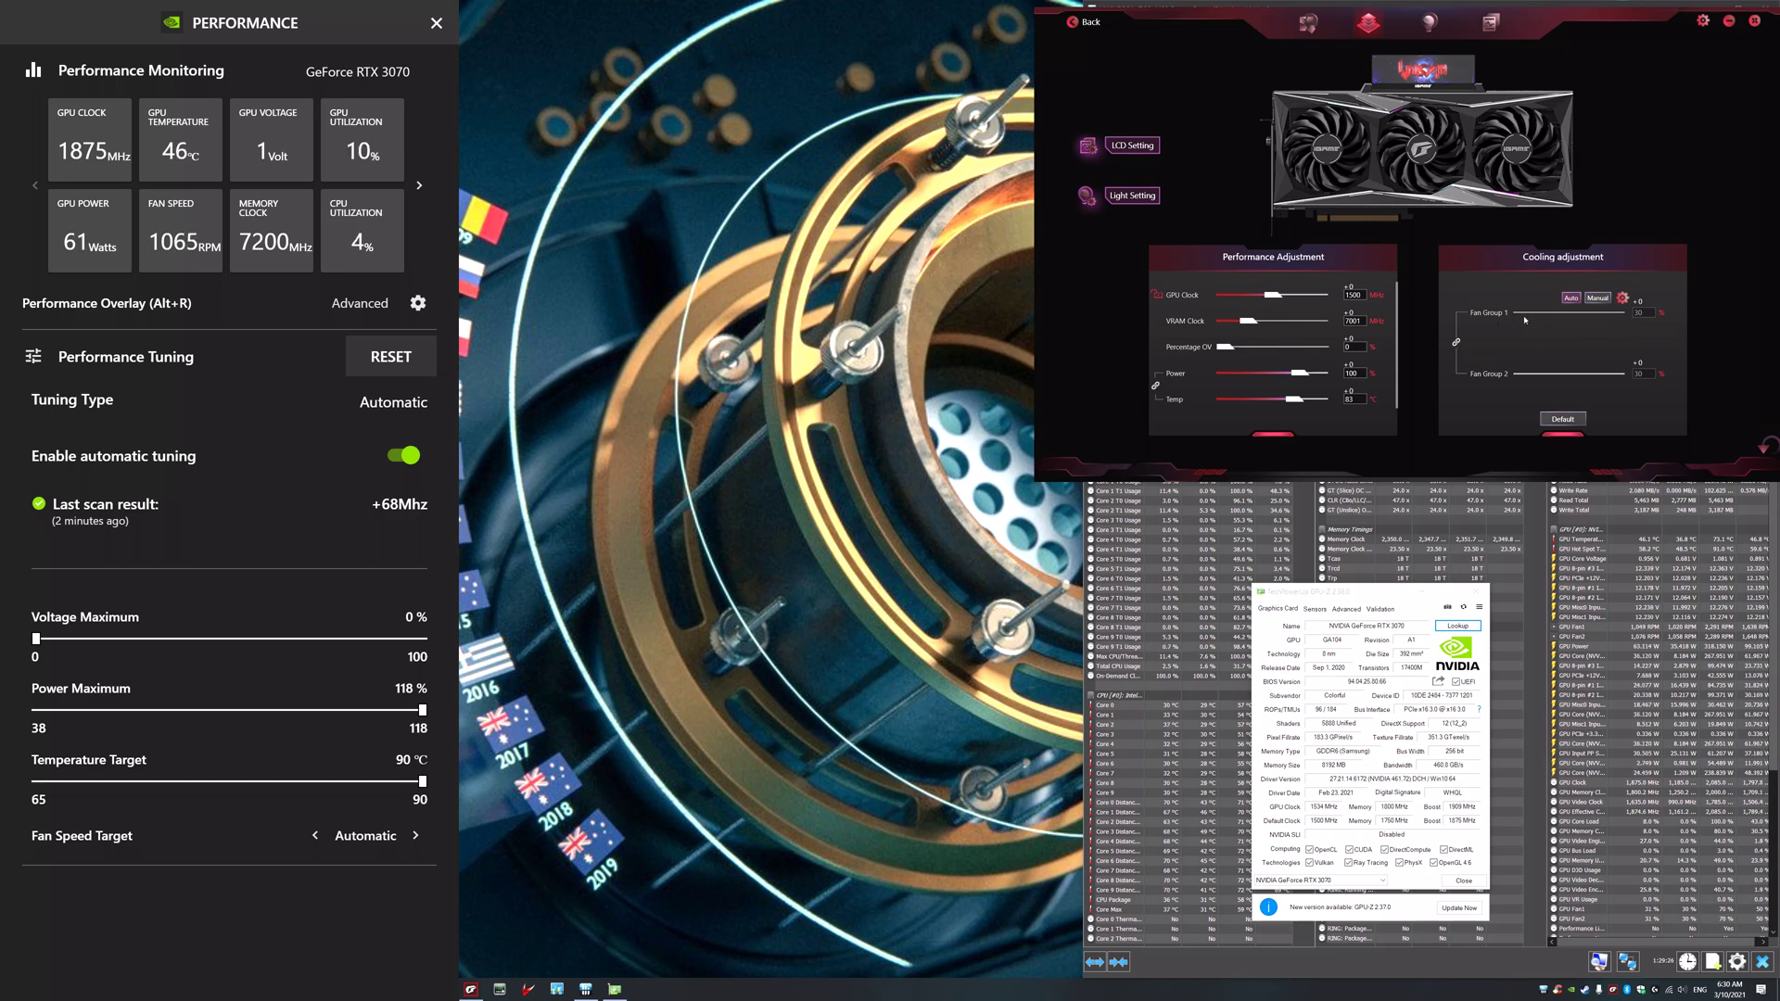
Set iGame Center fans to manual at about 70%, then start recording with Alt+F9 and reopen the overlay
click(437, 22)
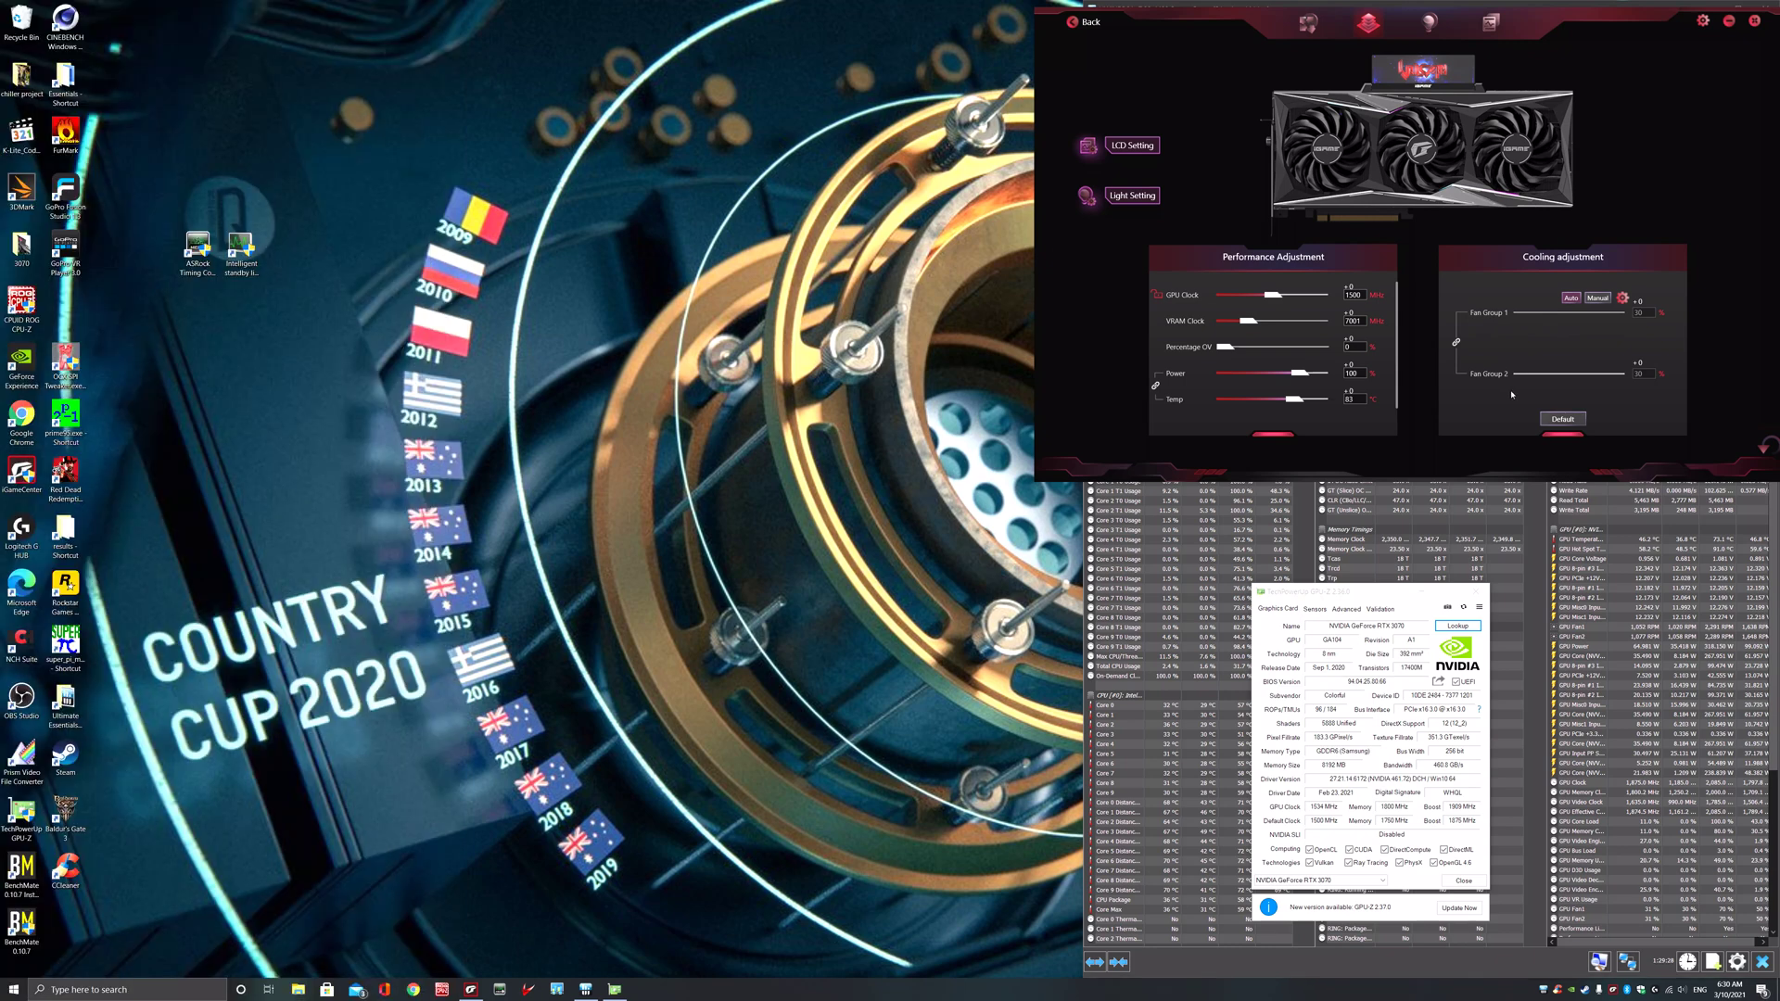
click(1598, 298)
drag(1519, 316, 1578, 313)
key(alt+F9)
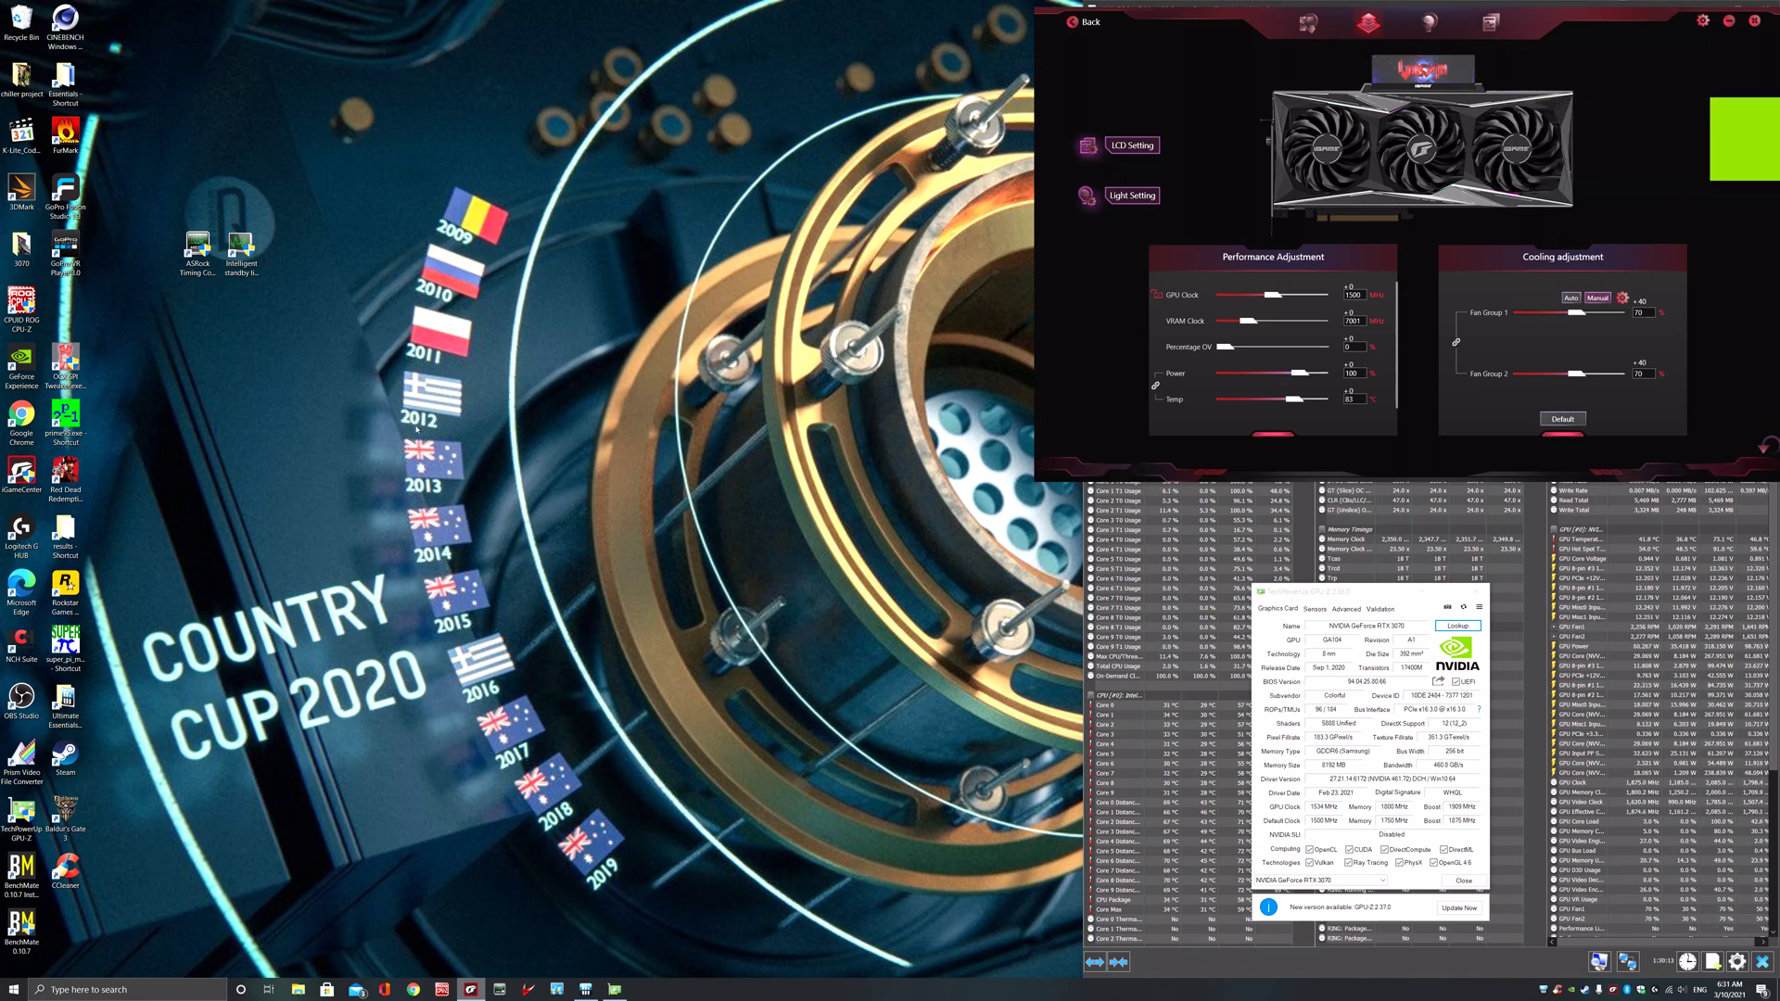
key(alt+z)
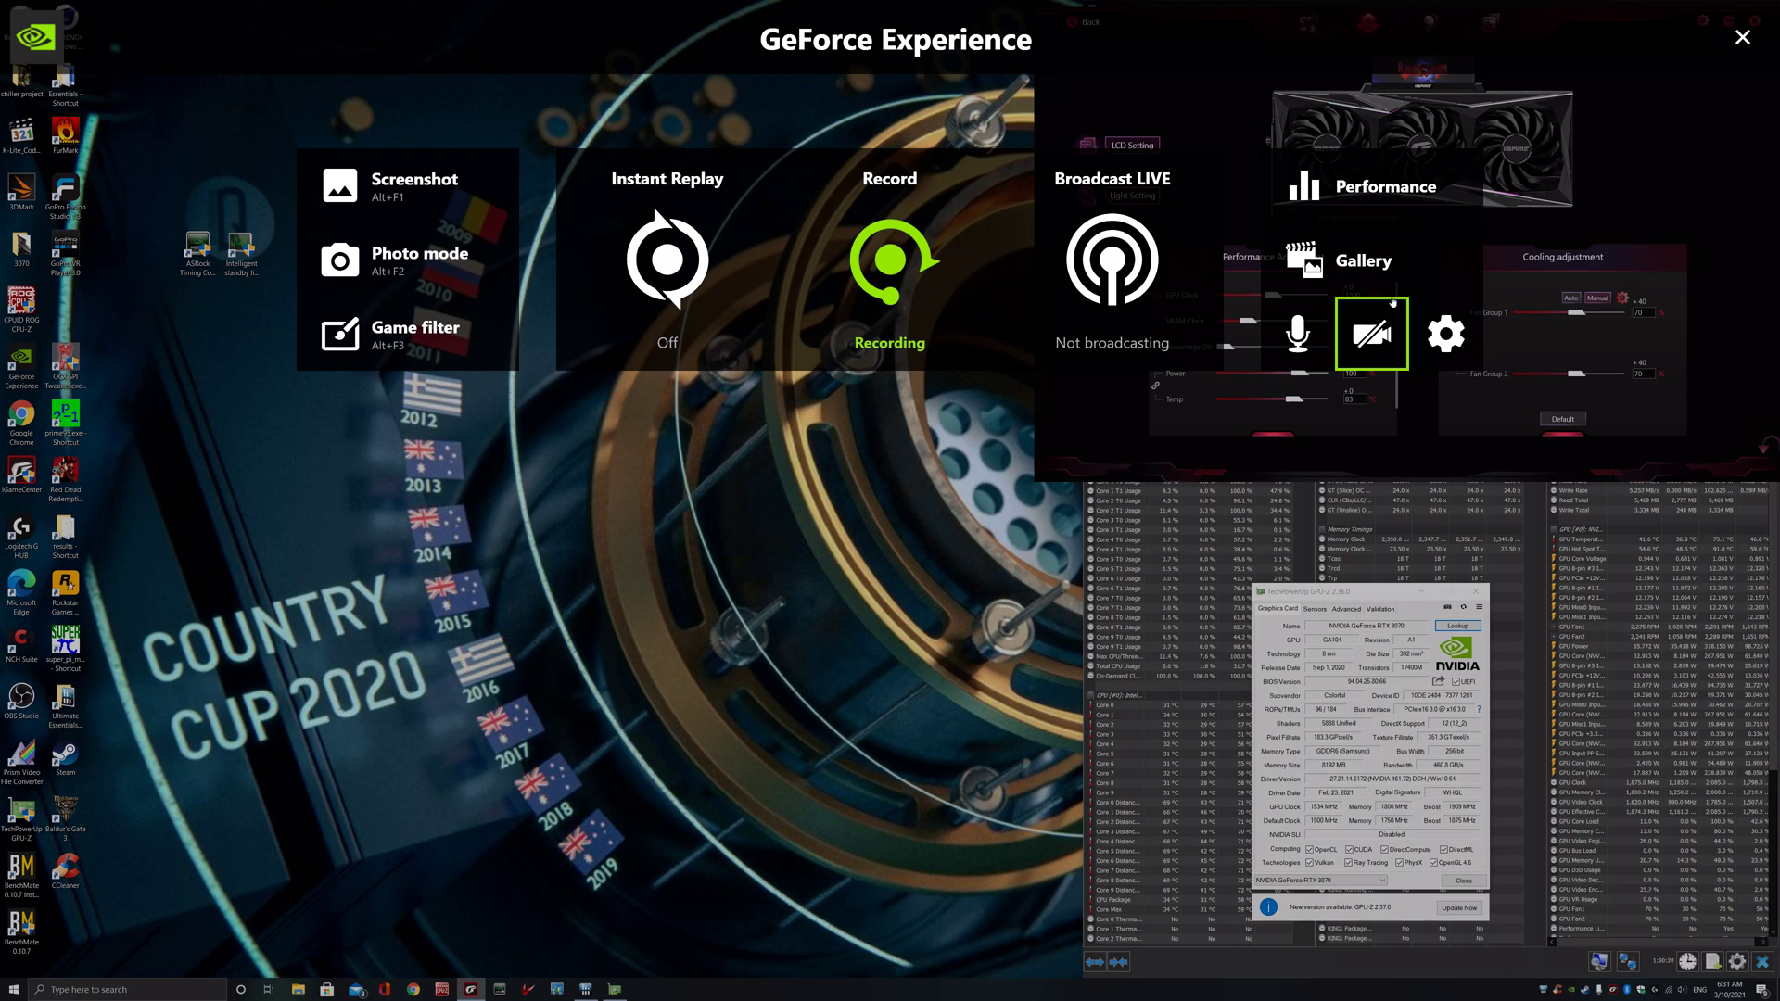
Browse the overlay Settings and Photo mode / Game filter page, then close the overlay to the Home library
click(1437, 323)
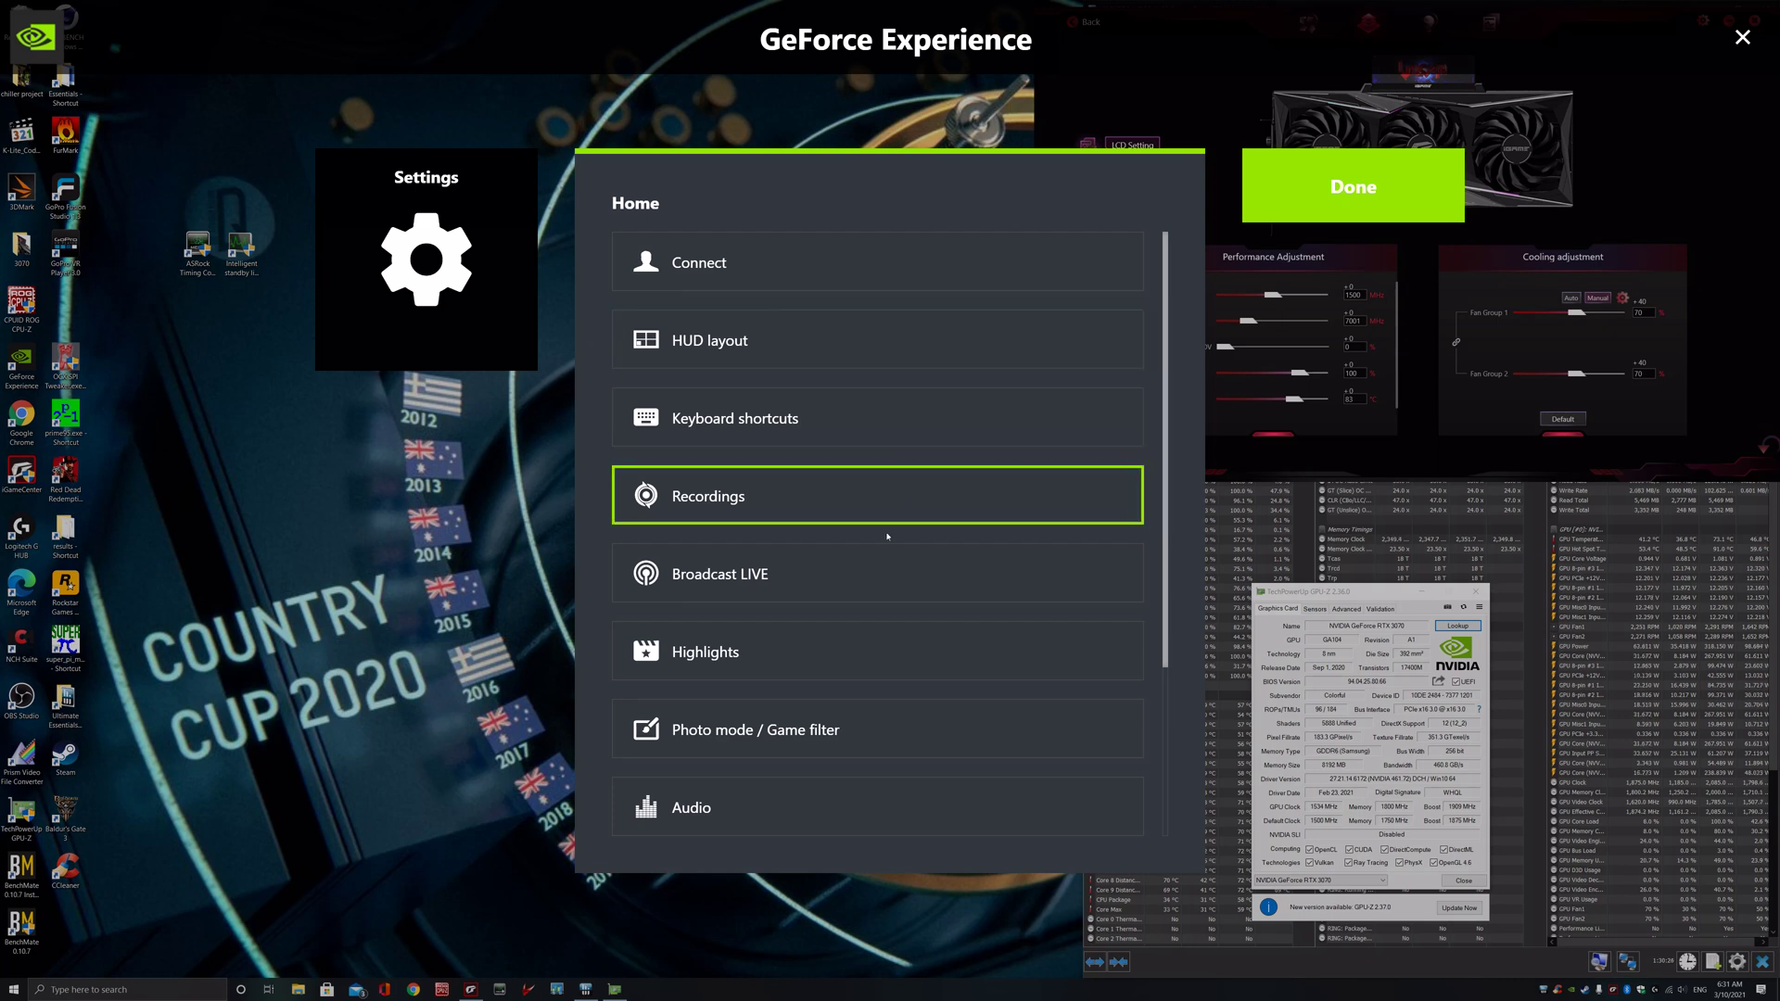
click(924, 738)
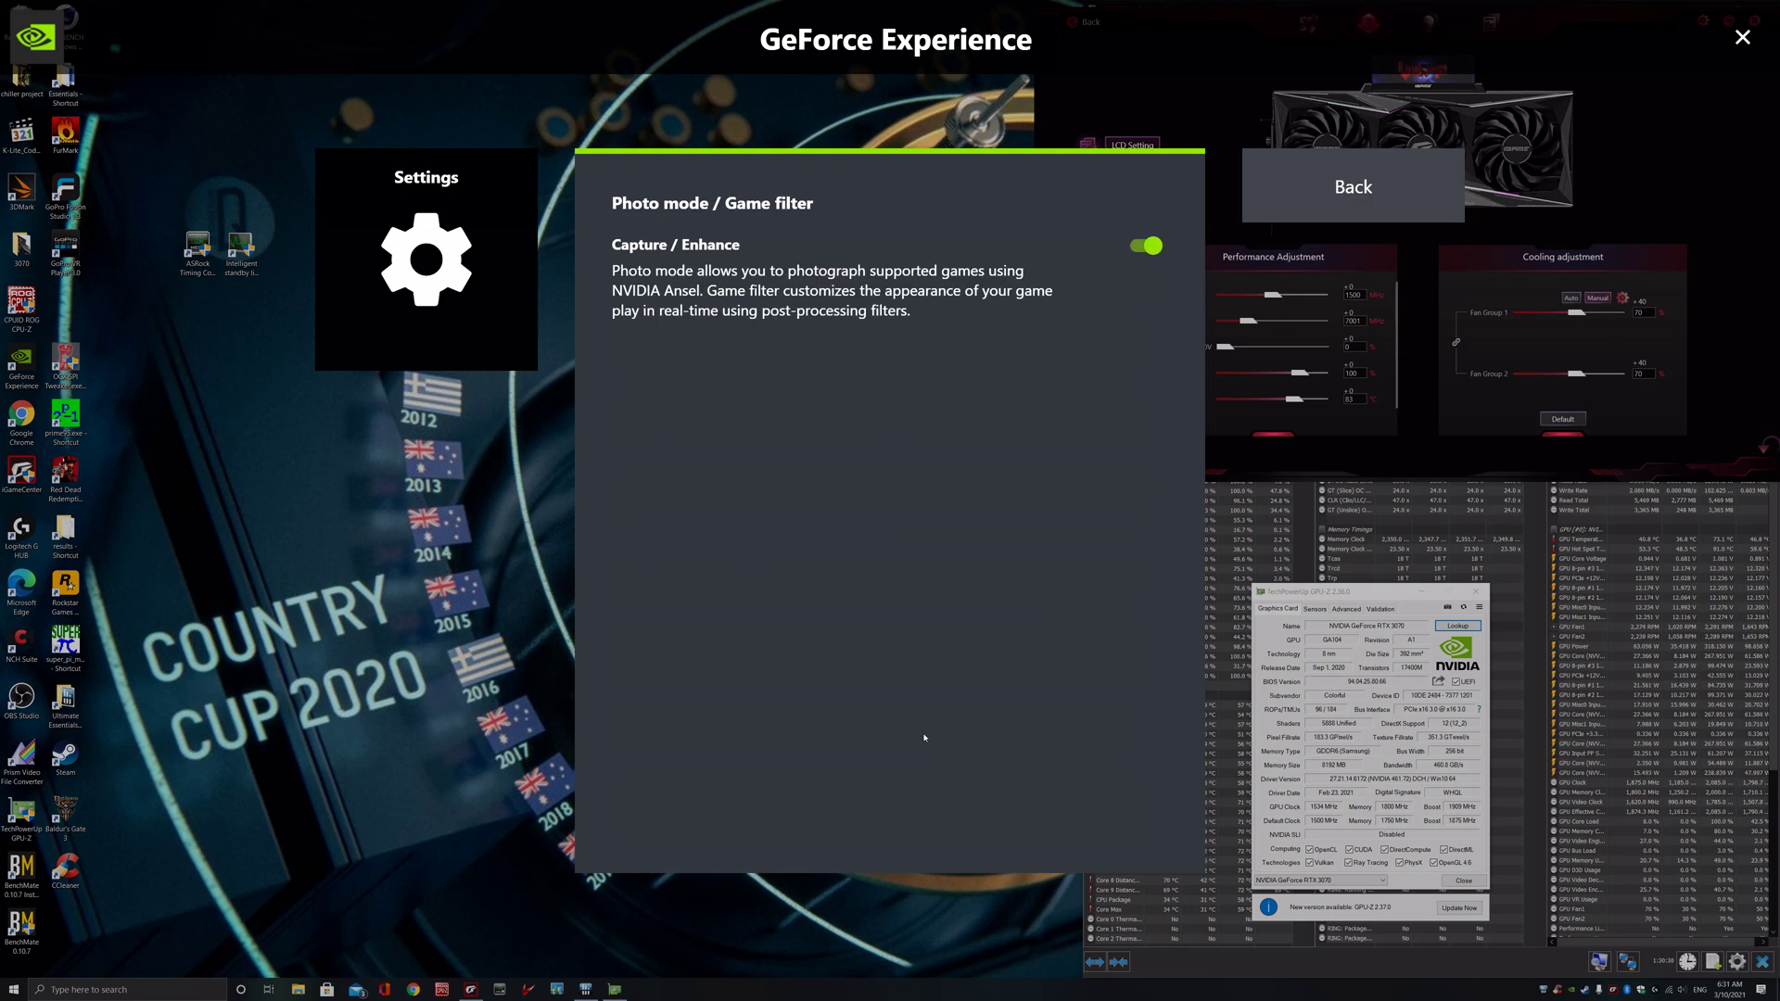
click(1317, 199)
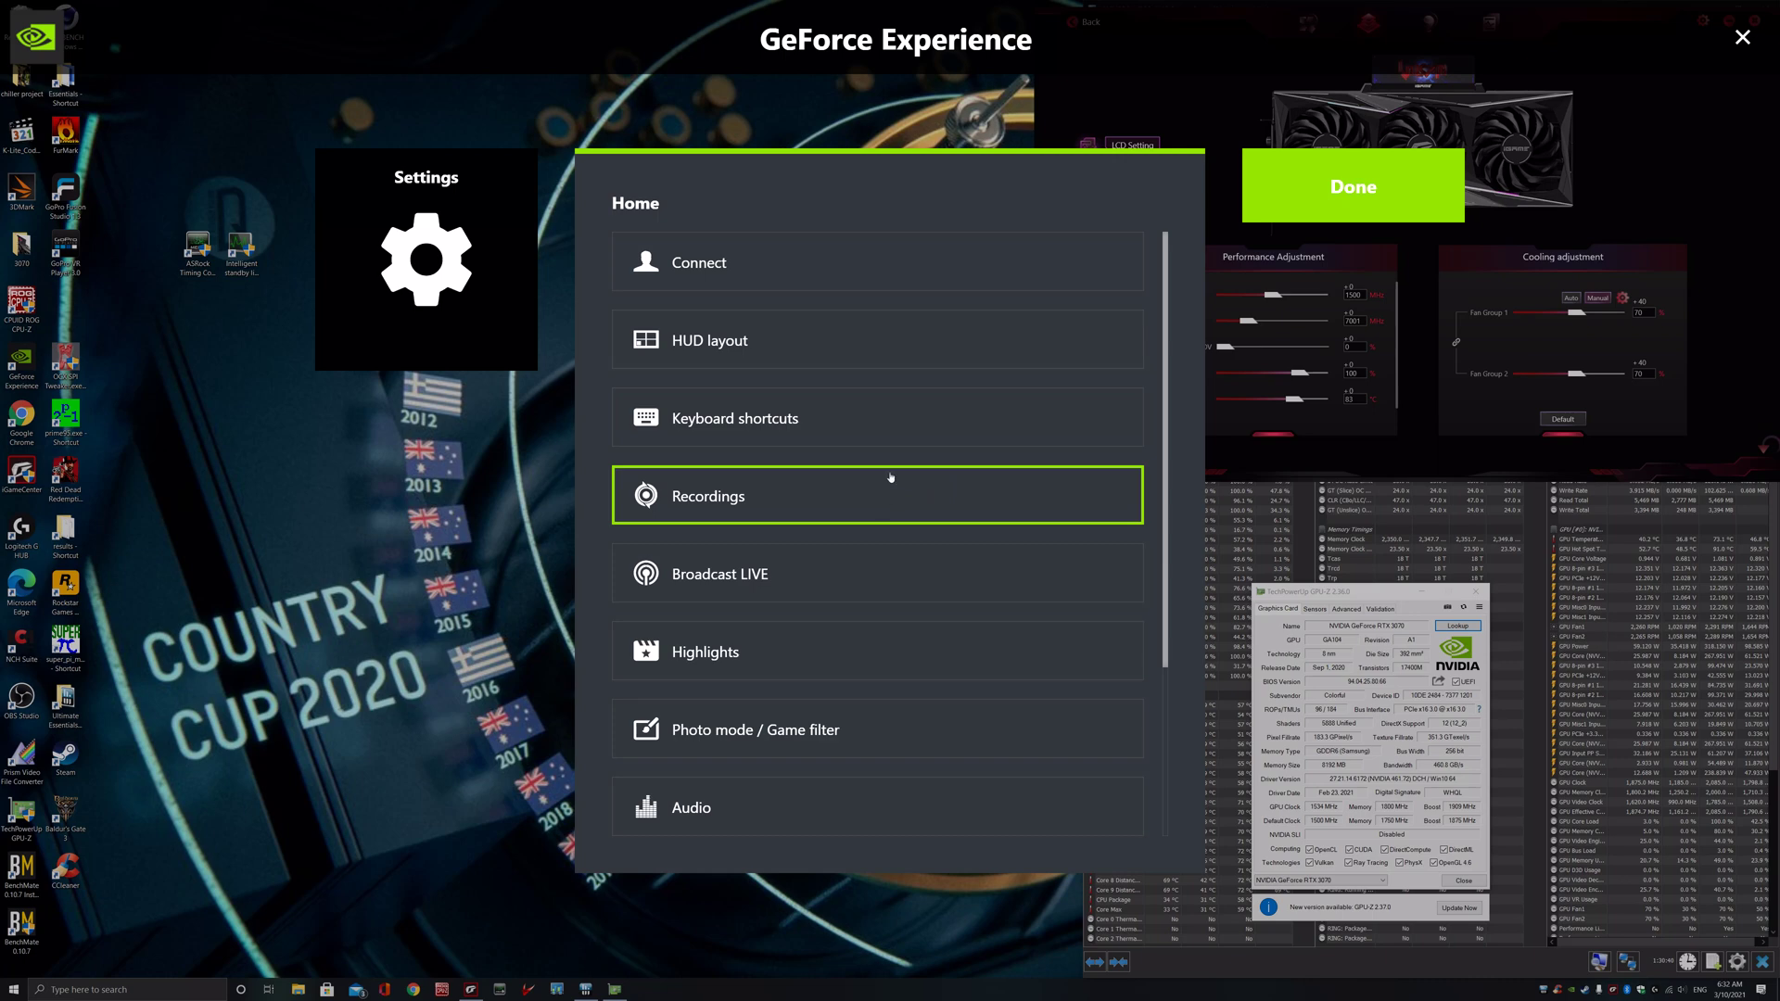
click(1743, 37)
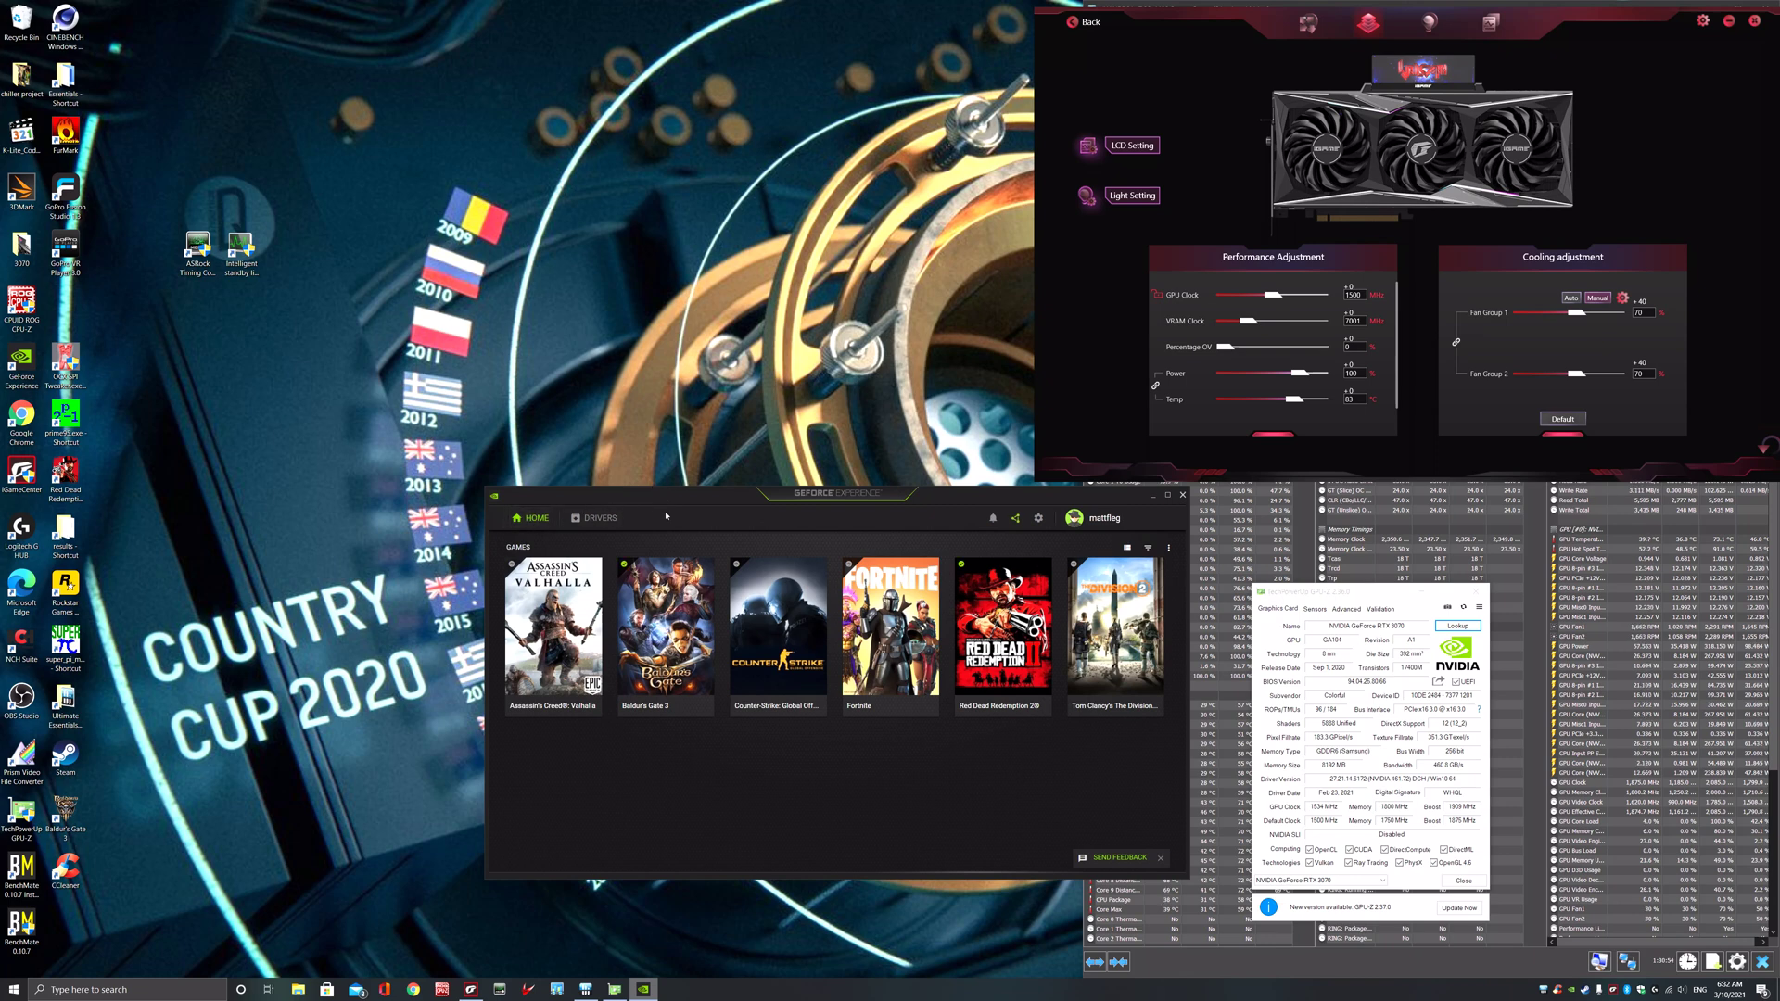
View the GeForce Experience General settings page, then close the main window
click(1038, 518)
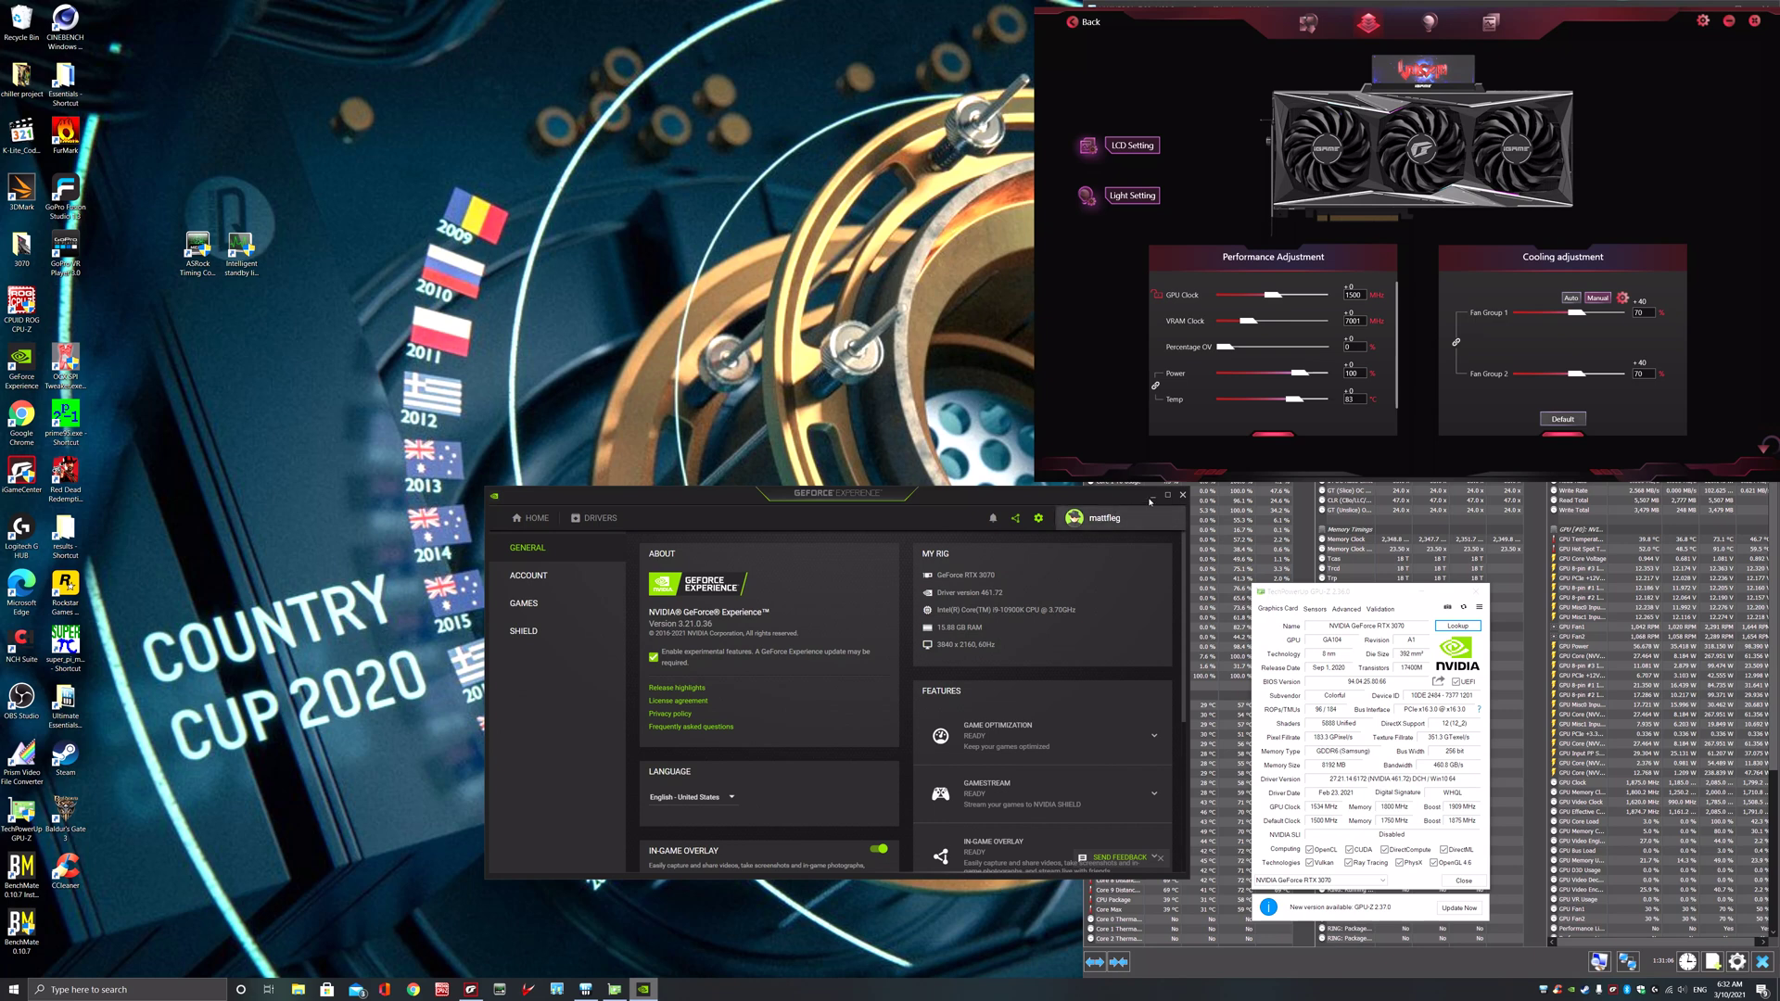
click(1183, 496)
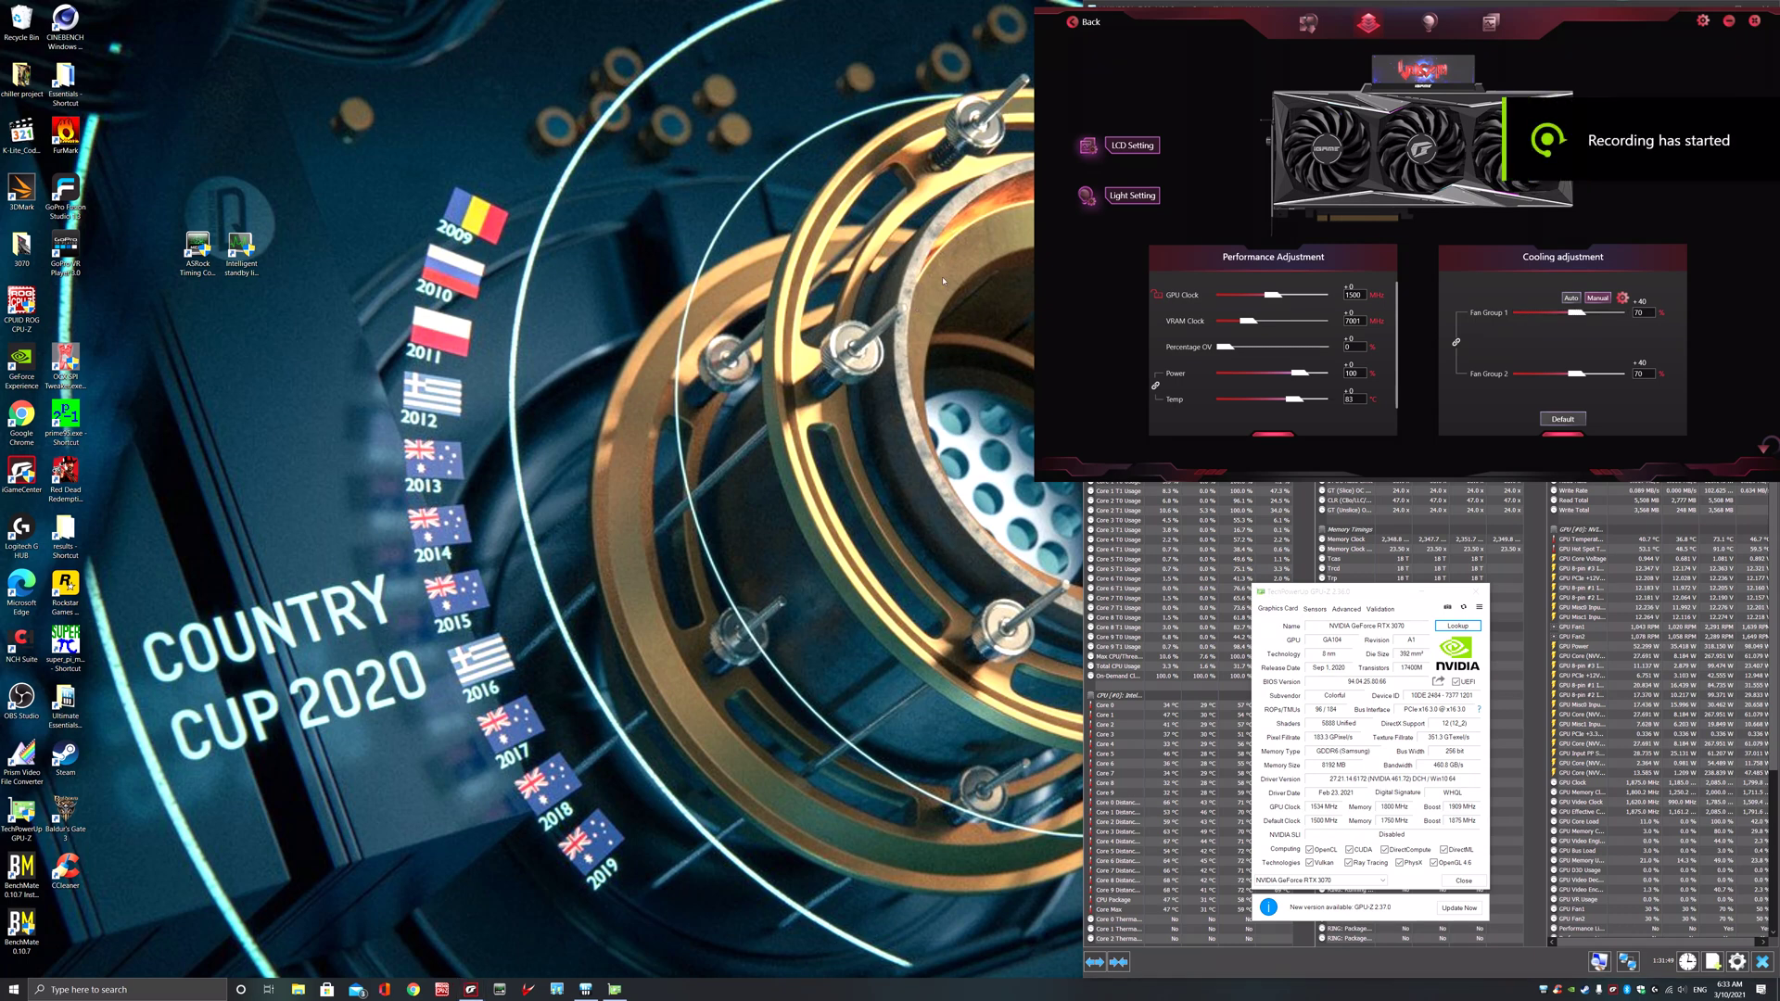
Reset both fan groups, apply a manual 70% fan speed, then restore tuning defaults (100% power, 83 °C)
click(1574, 421)
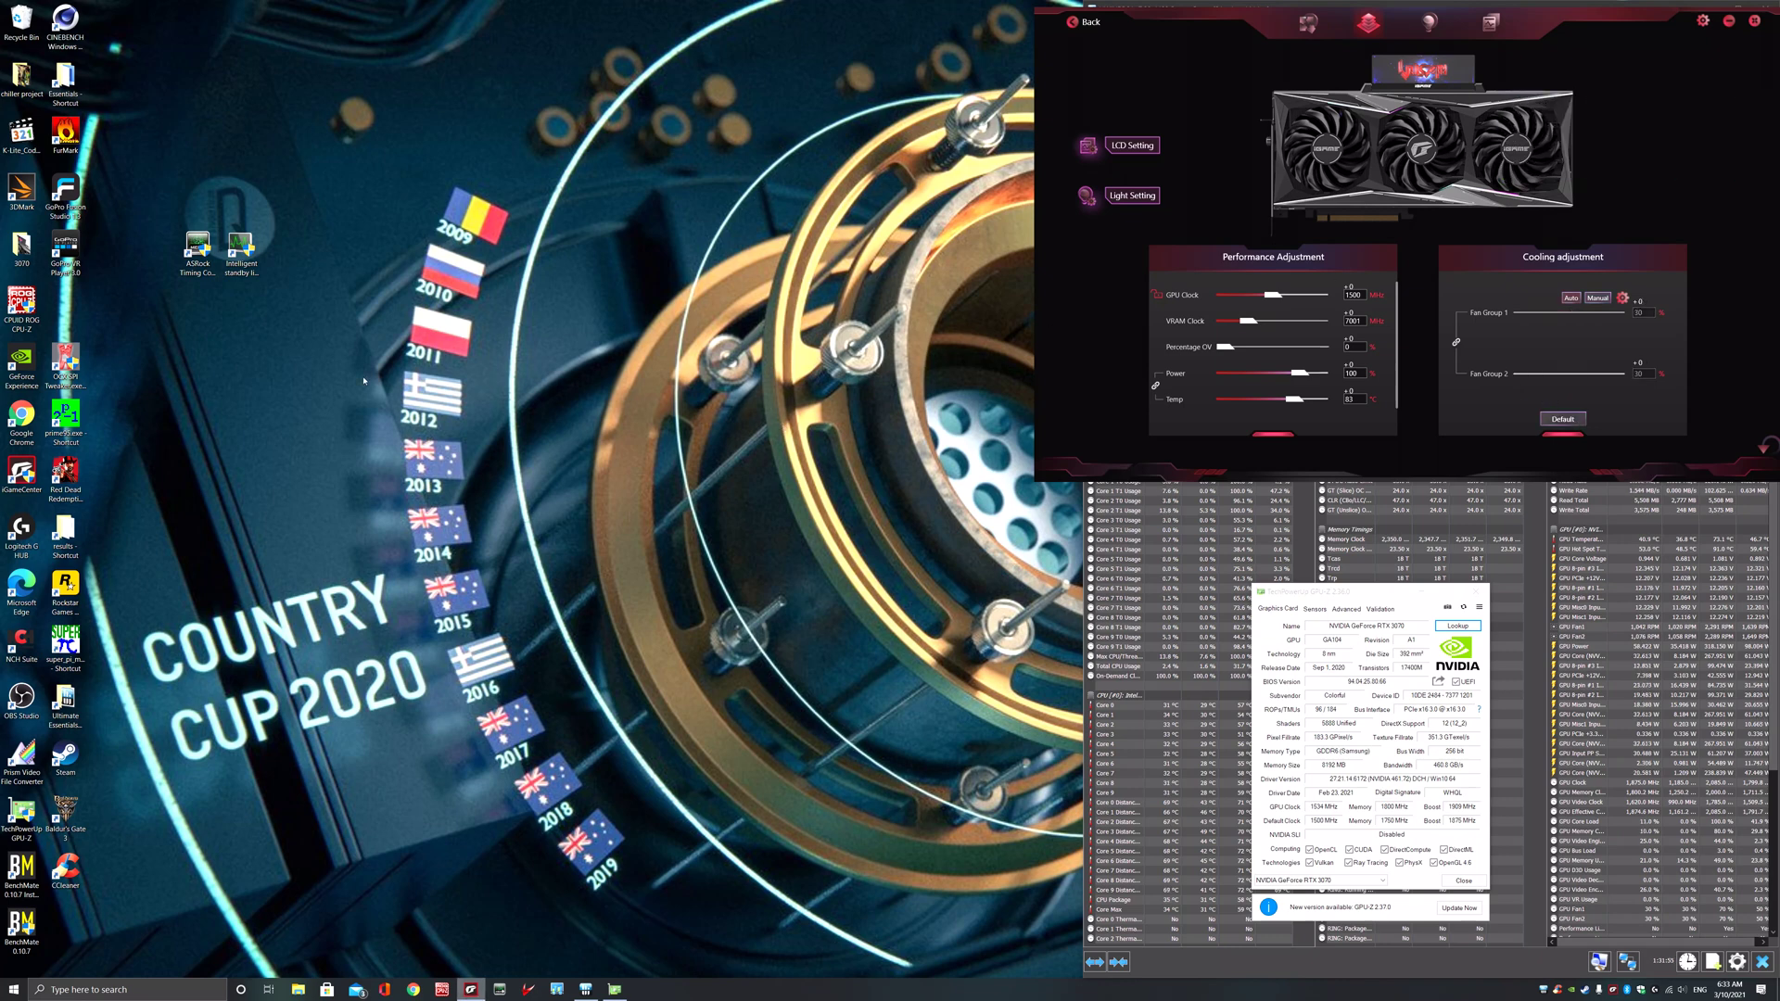
key(alt+z)
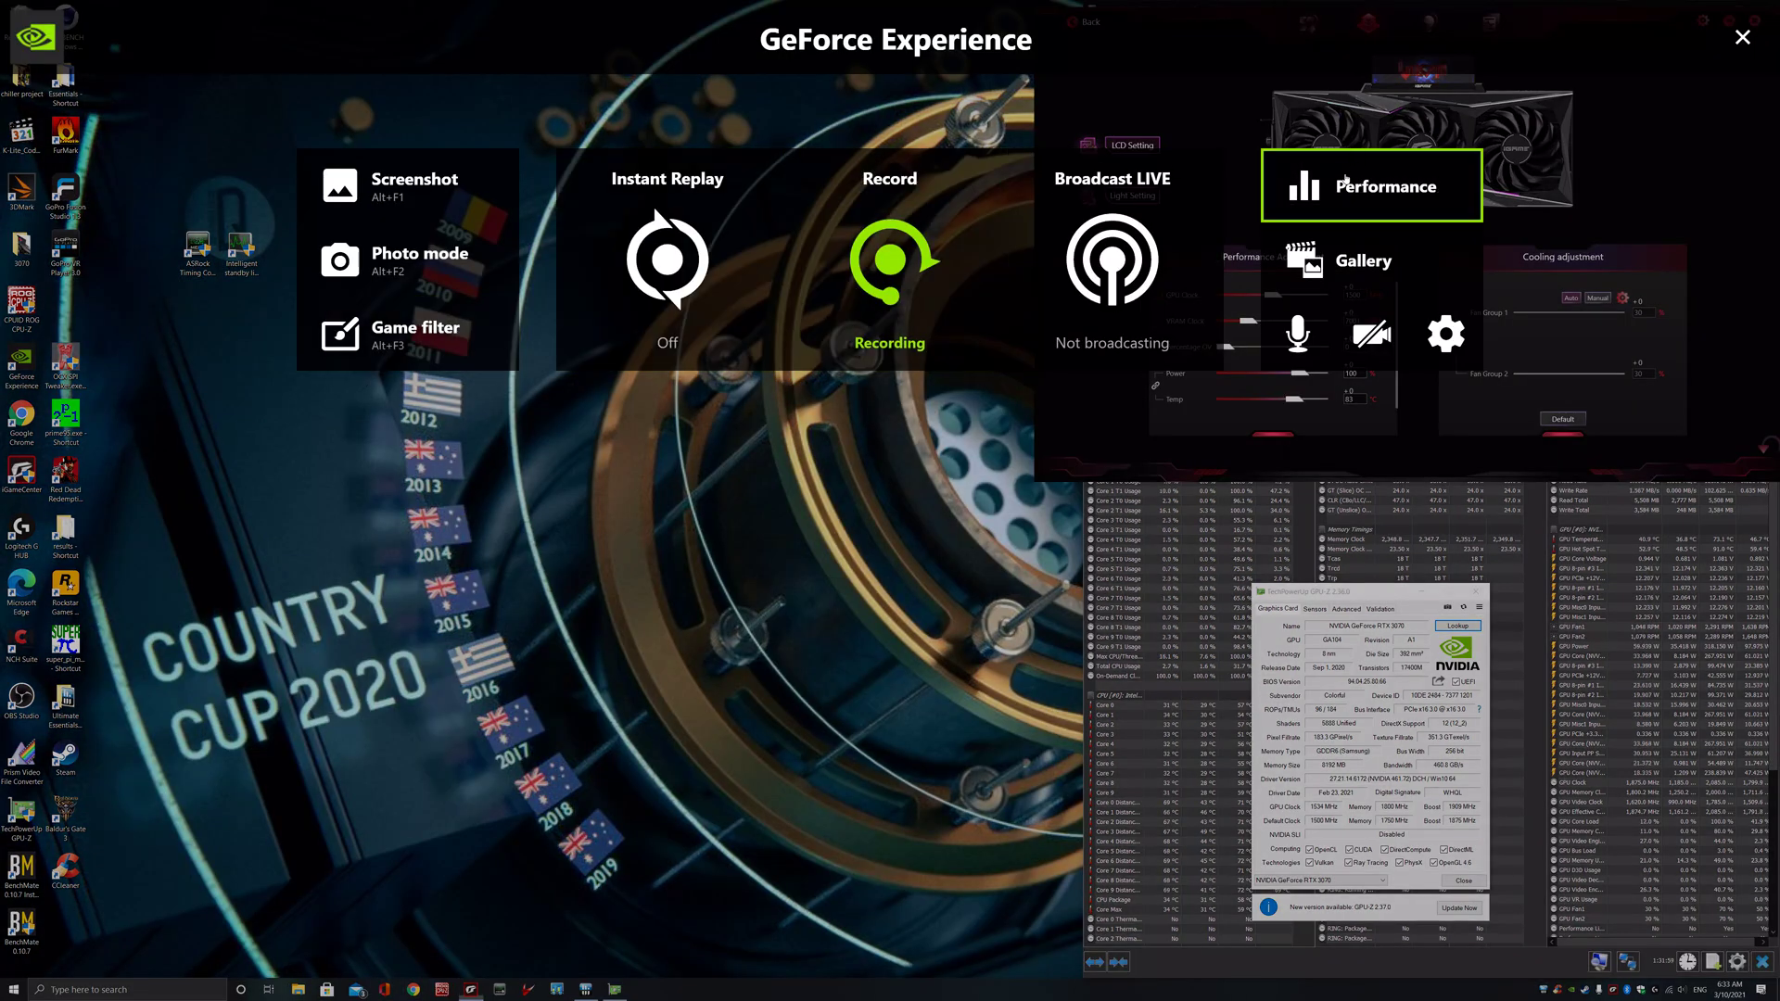
click(1345, 181)
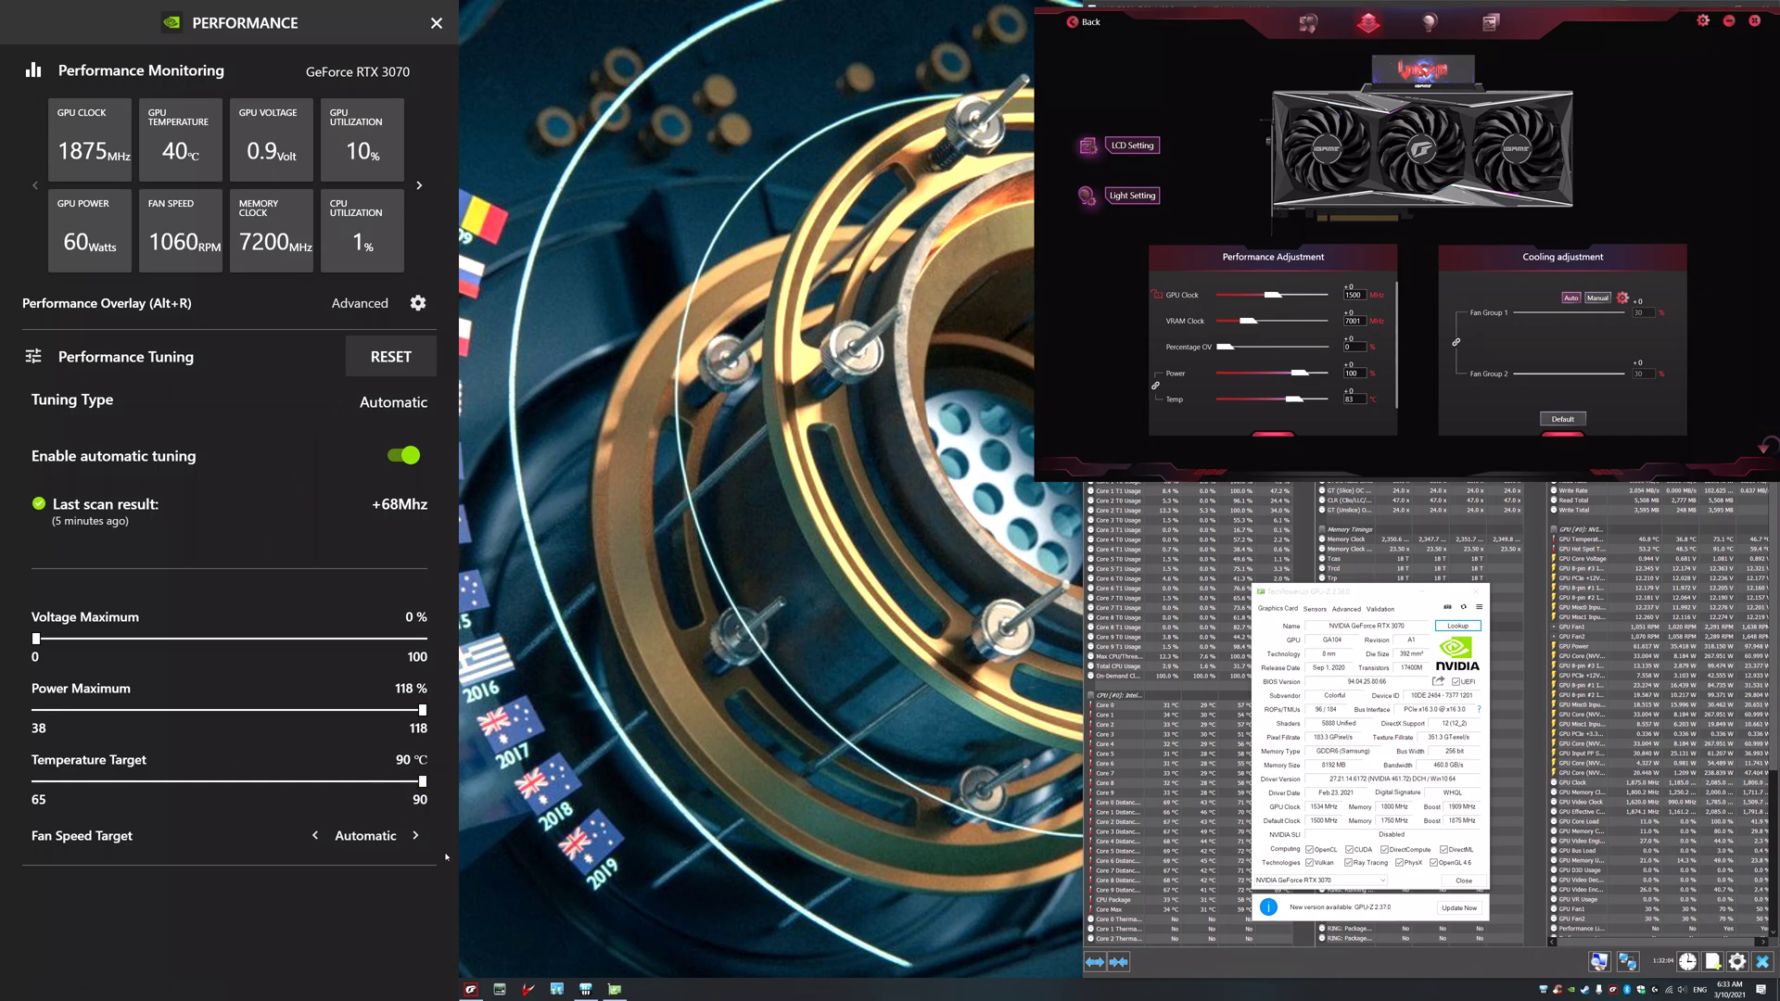
click(415, 836)
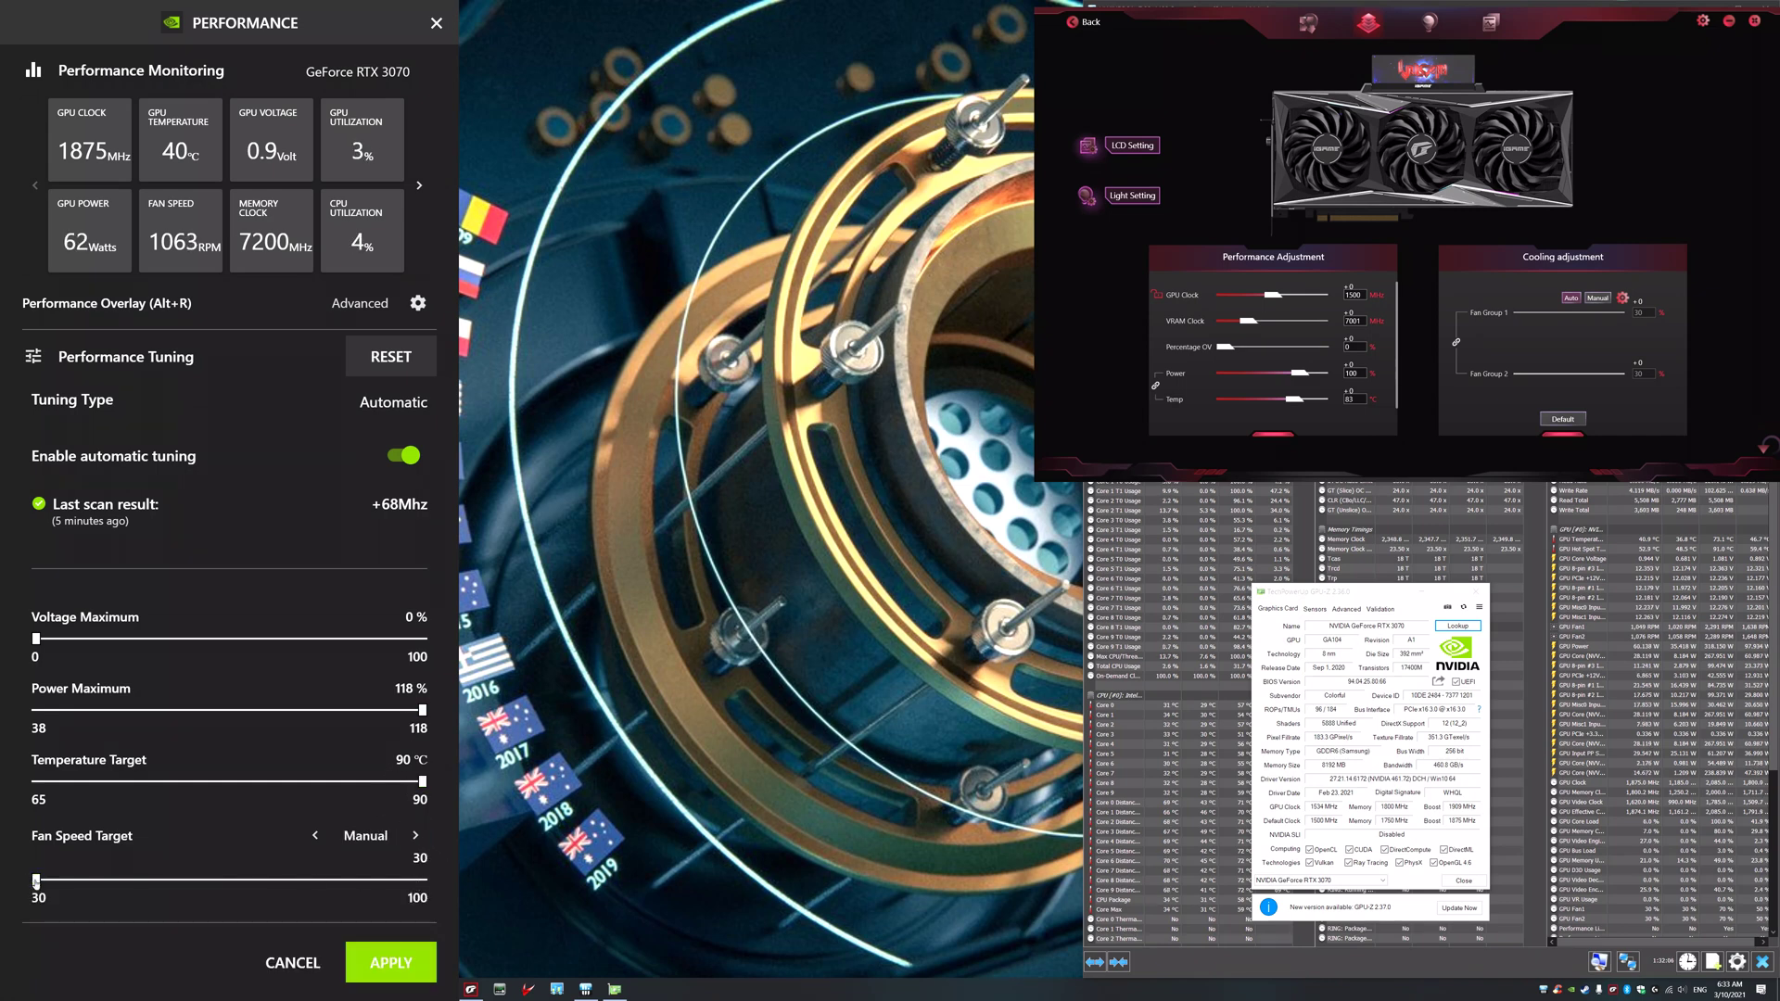
drag(37, 882, 258, 889)
click(387, 980)
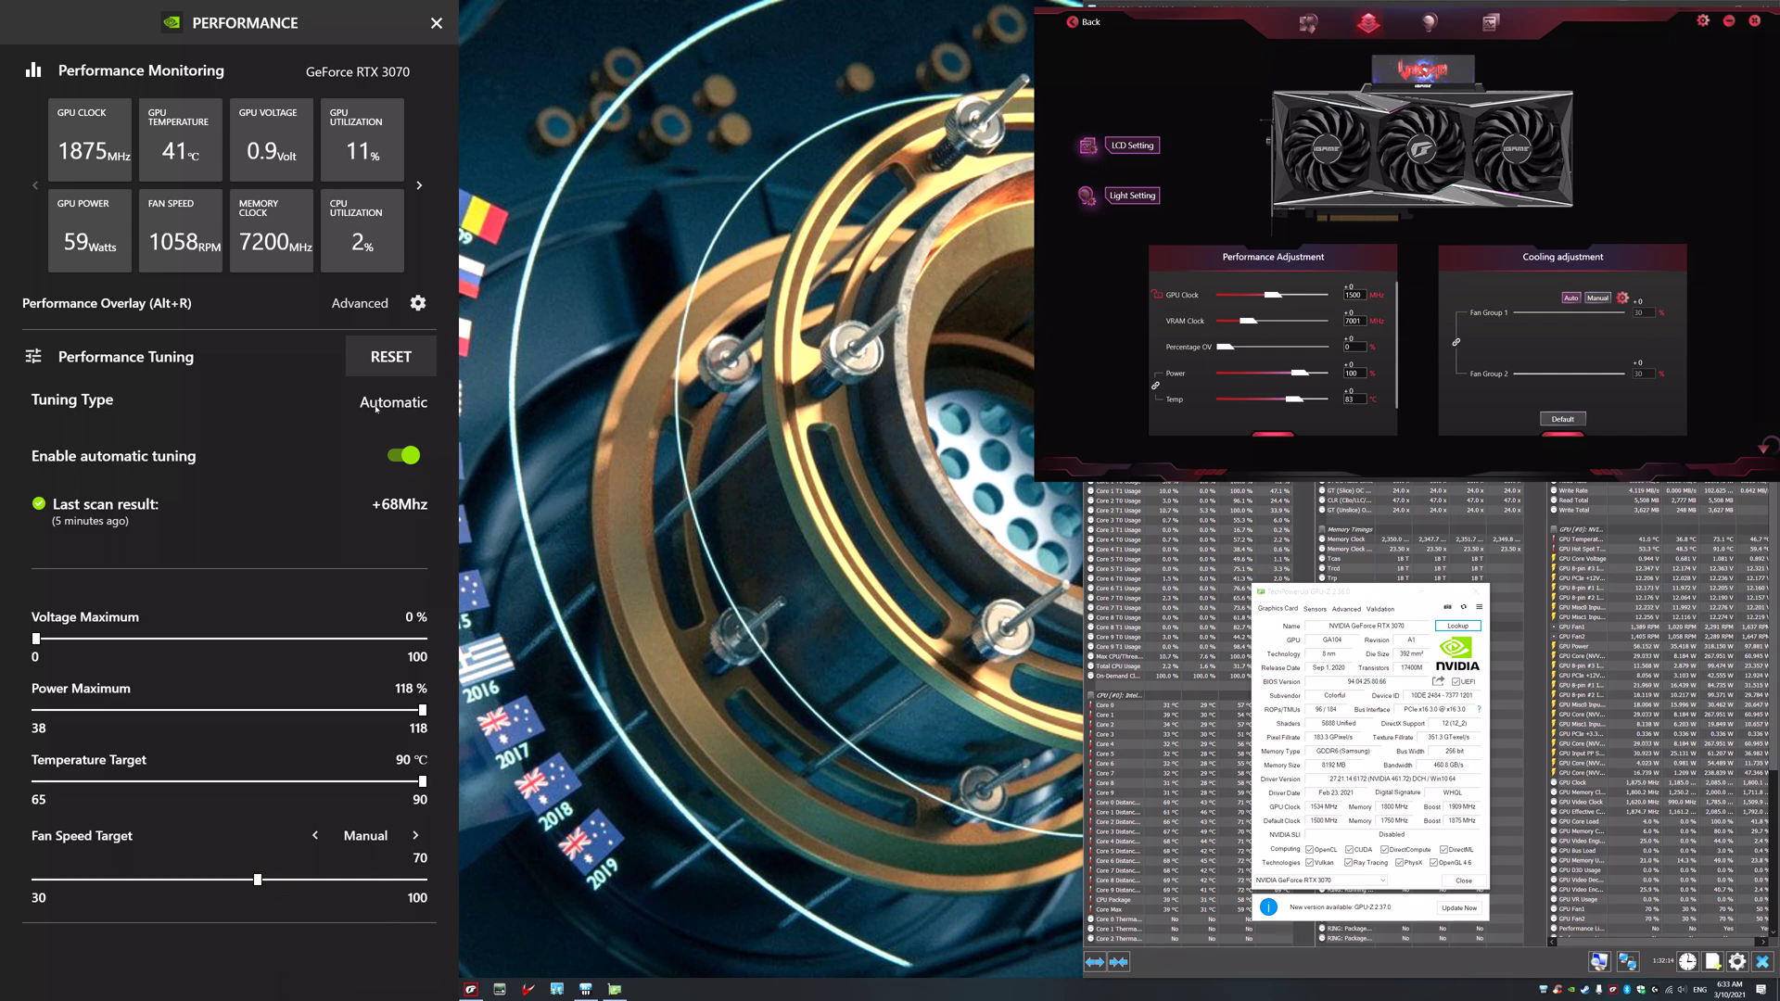
click(386, 376)
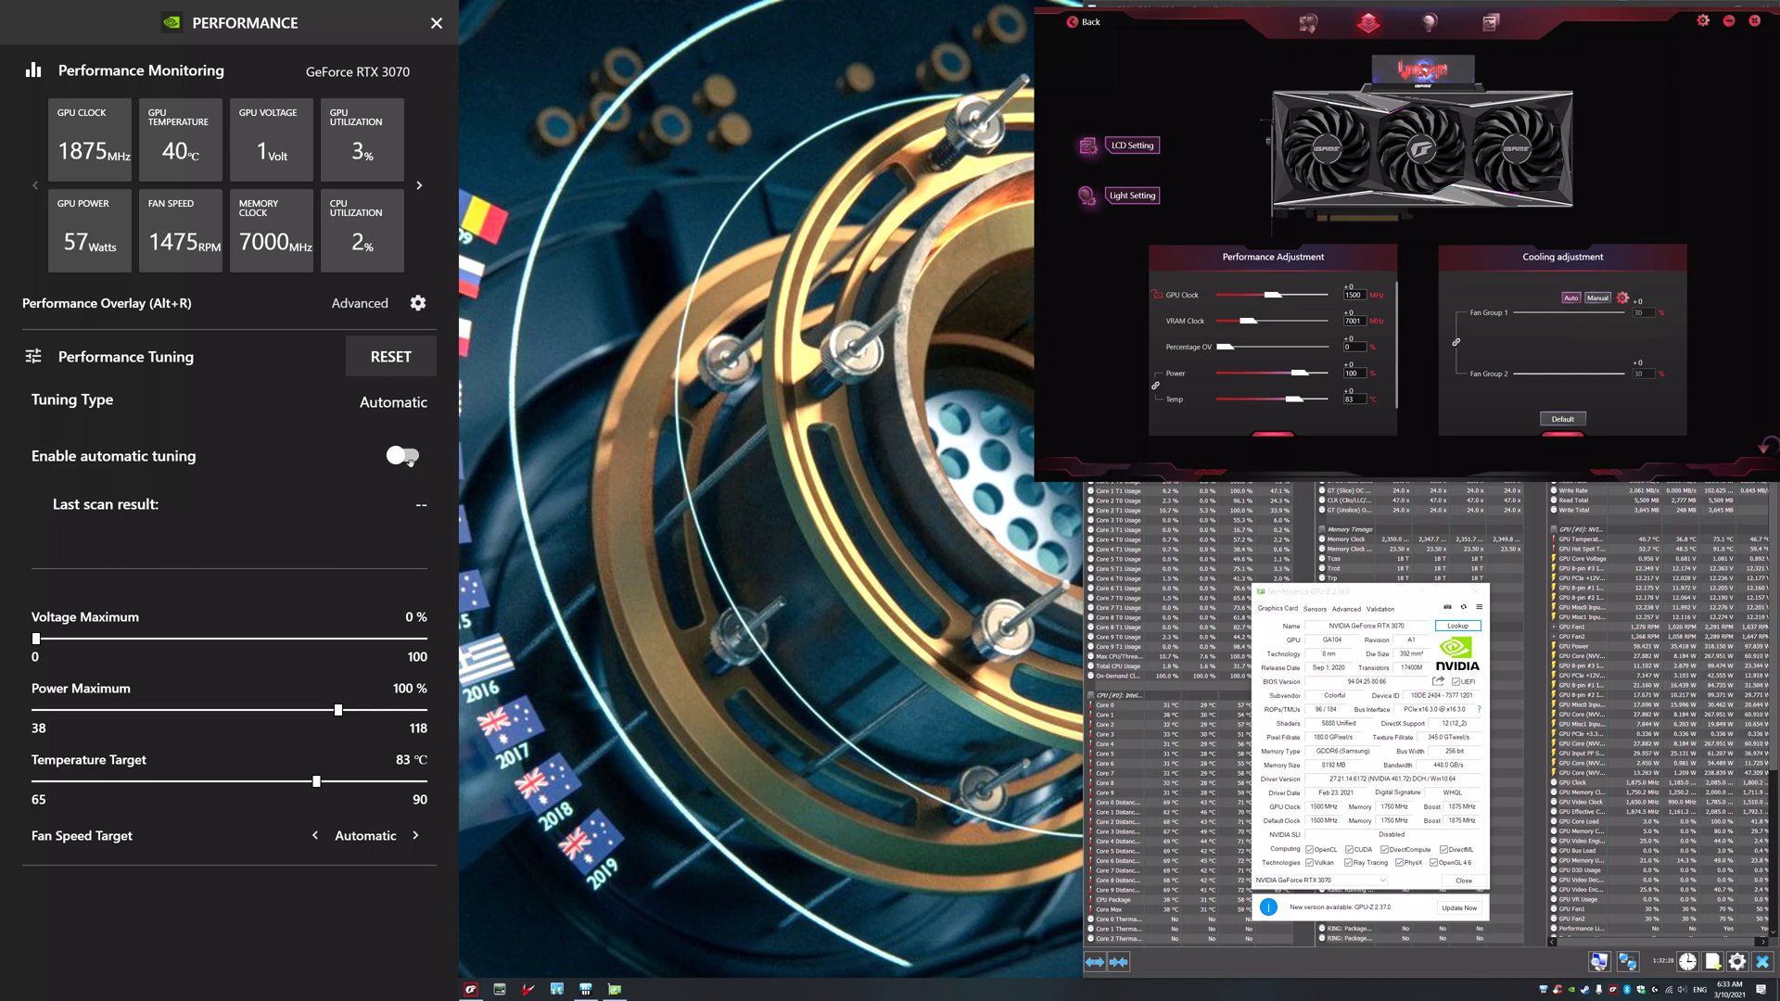
Turn automatic tuning back on with fans held at manual 70%, then close the Performance panel
click(409, 457)
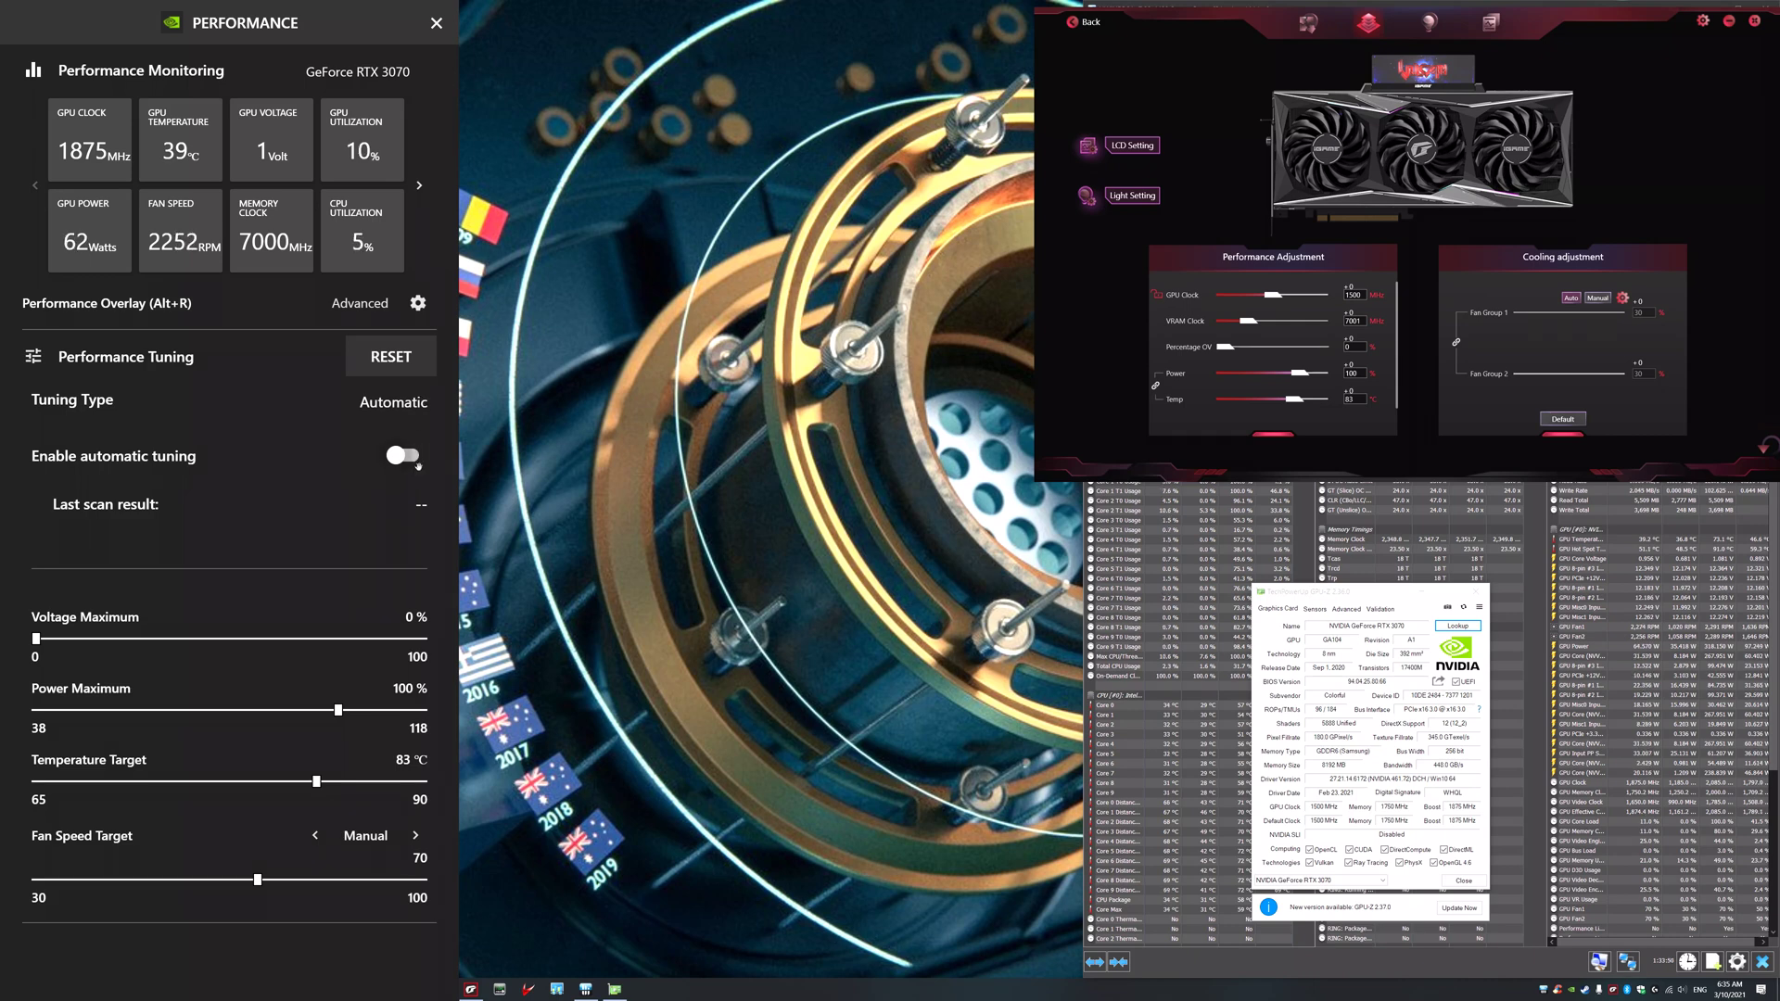
click(403, 455)
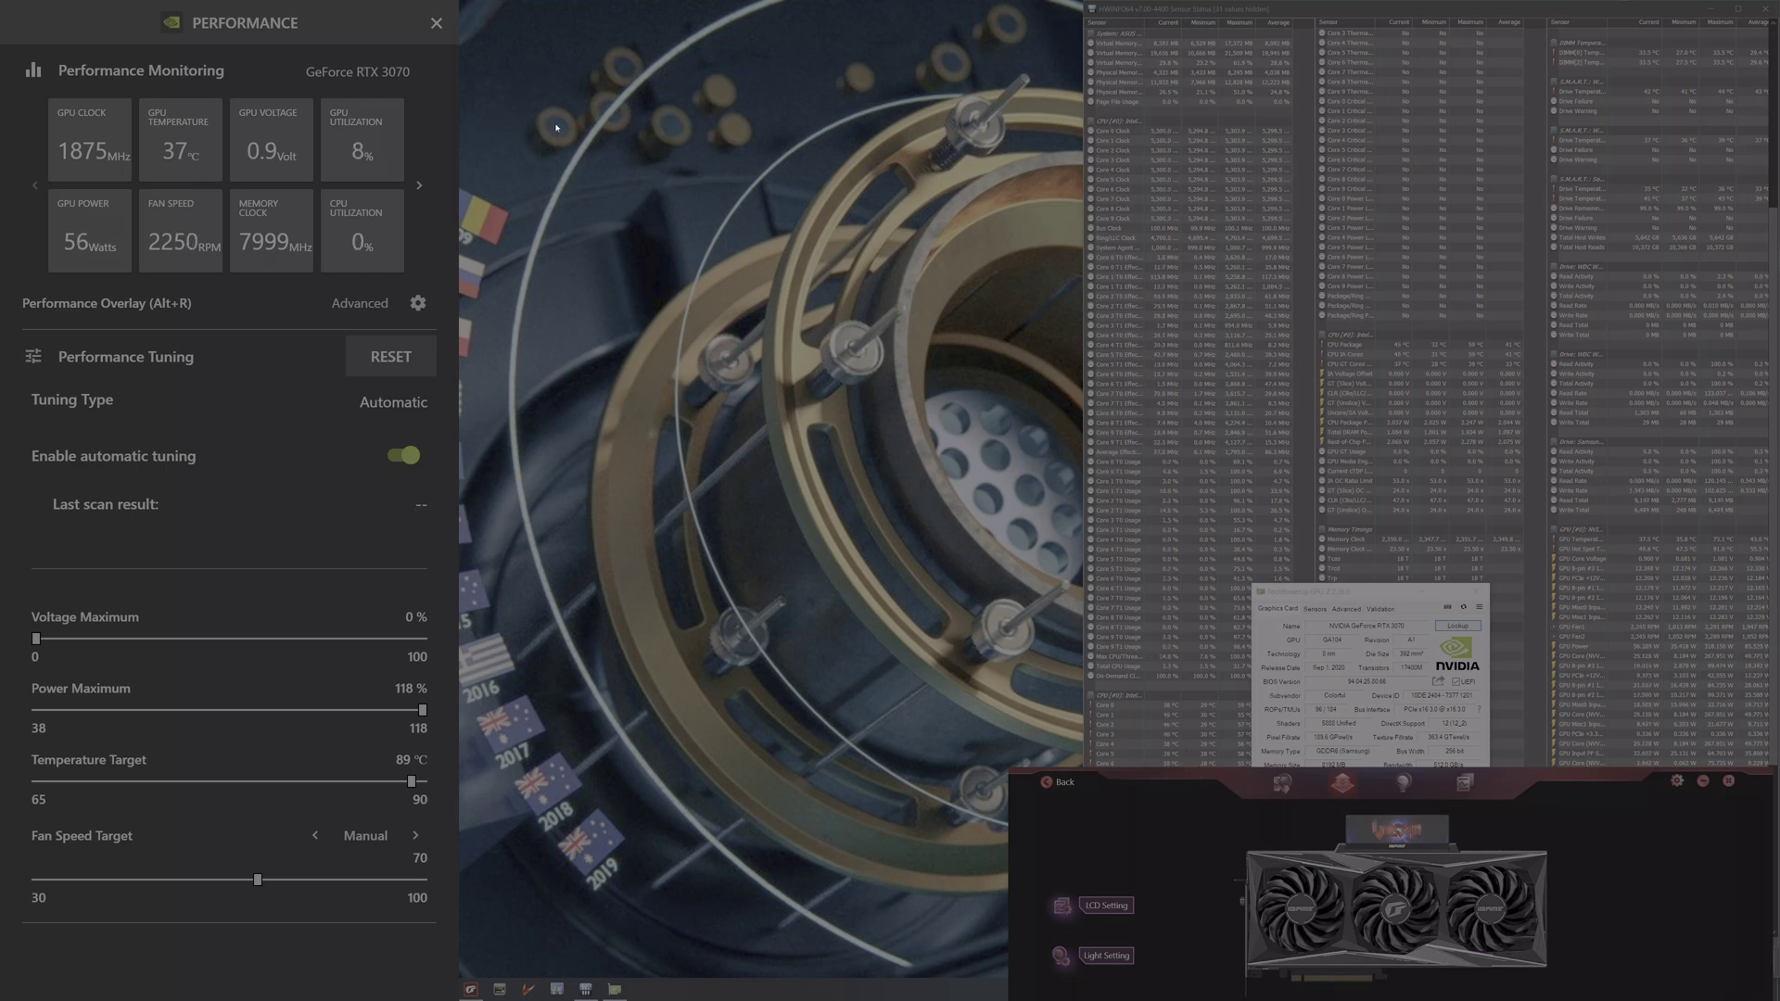
click(435, 23)
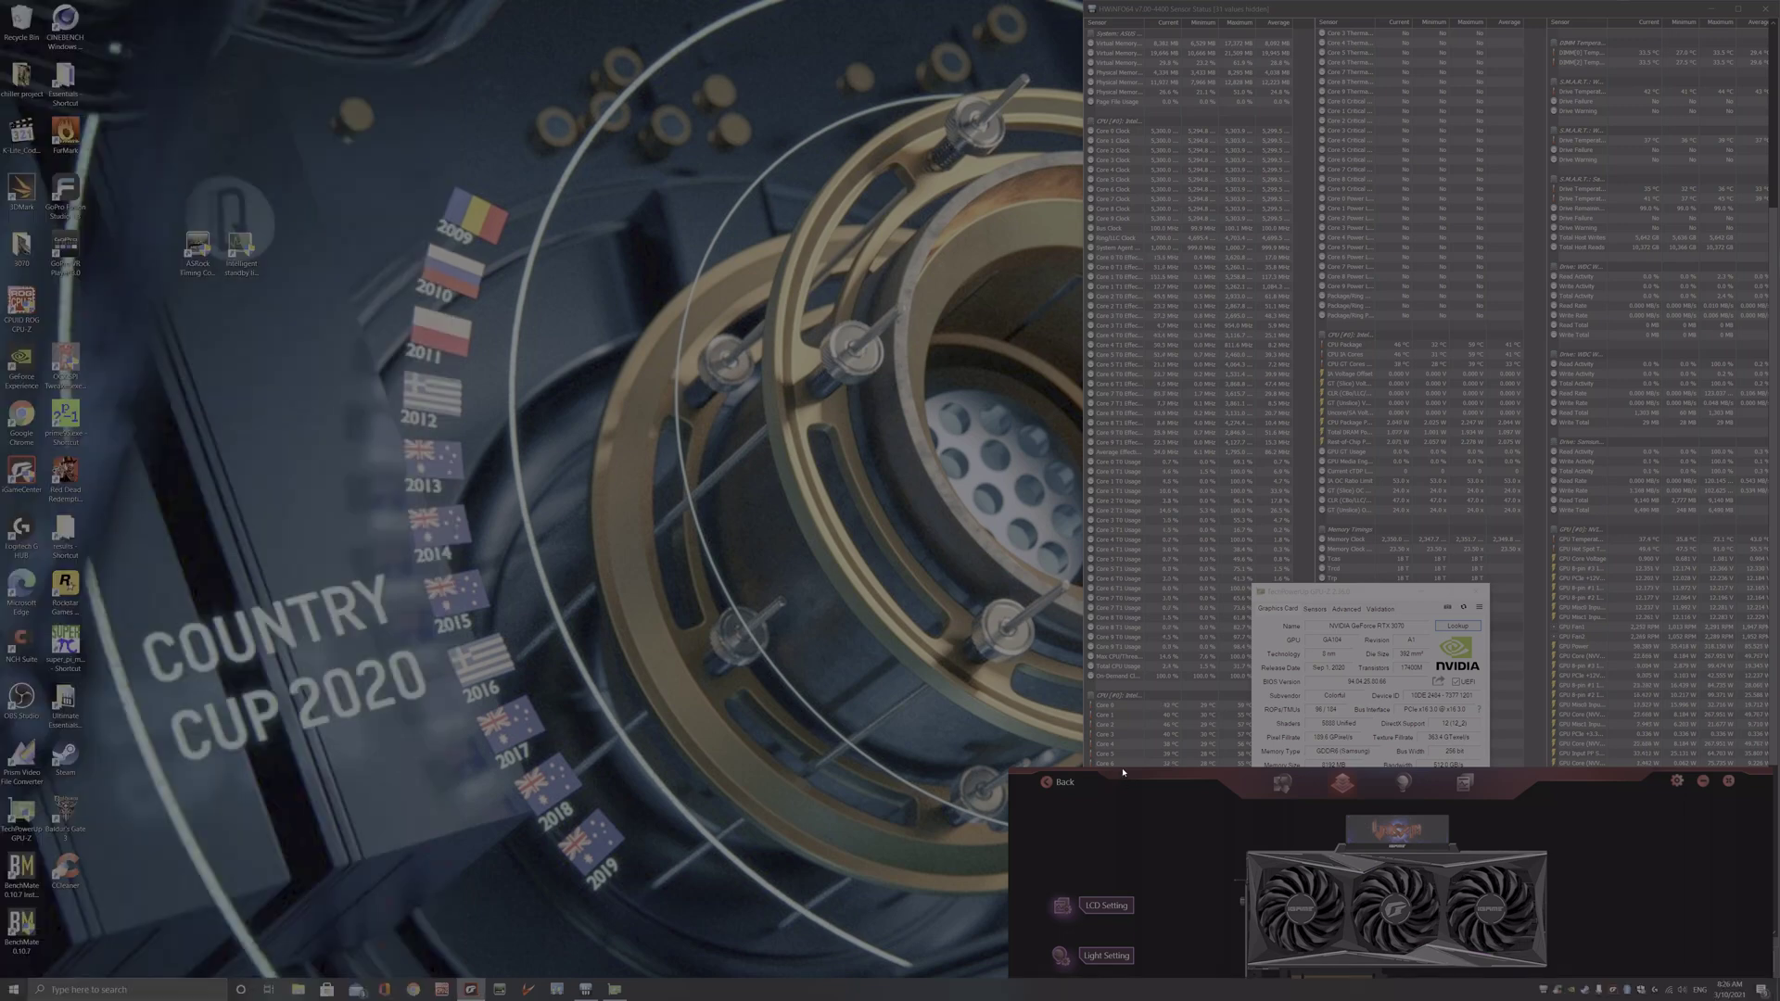
Move iGame Center to the upper right and FurMark up-left, then select FurMark's Anti-aliasing setting
drag(1116, 789, 486, 90)
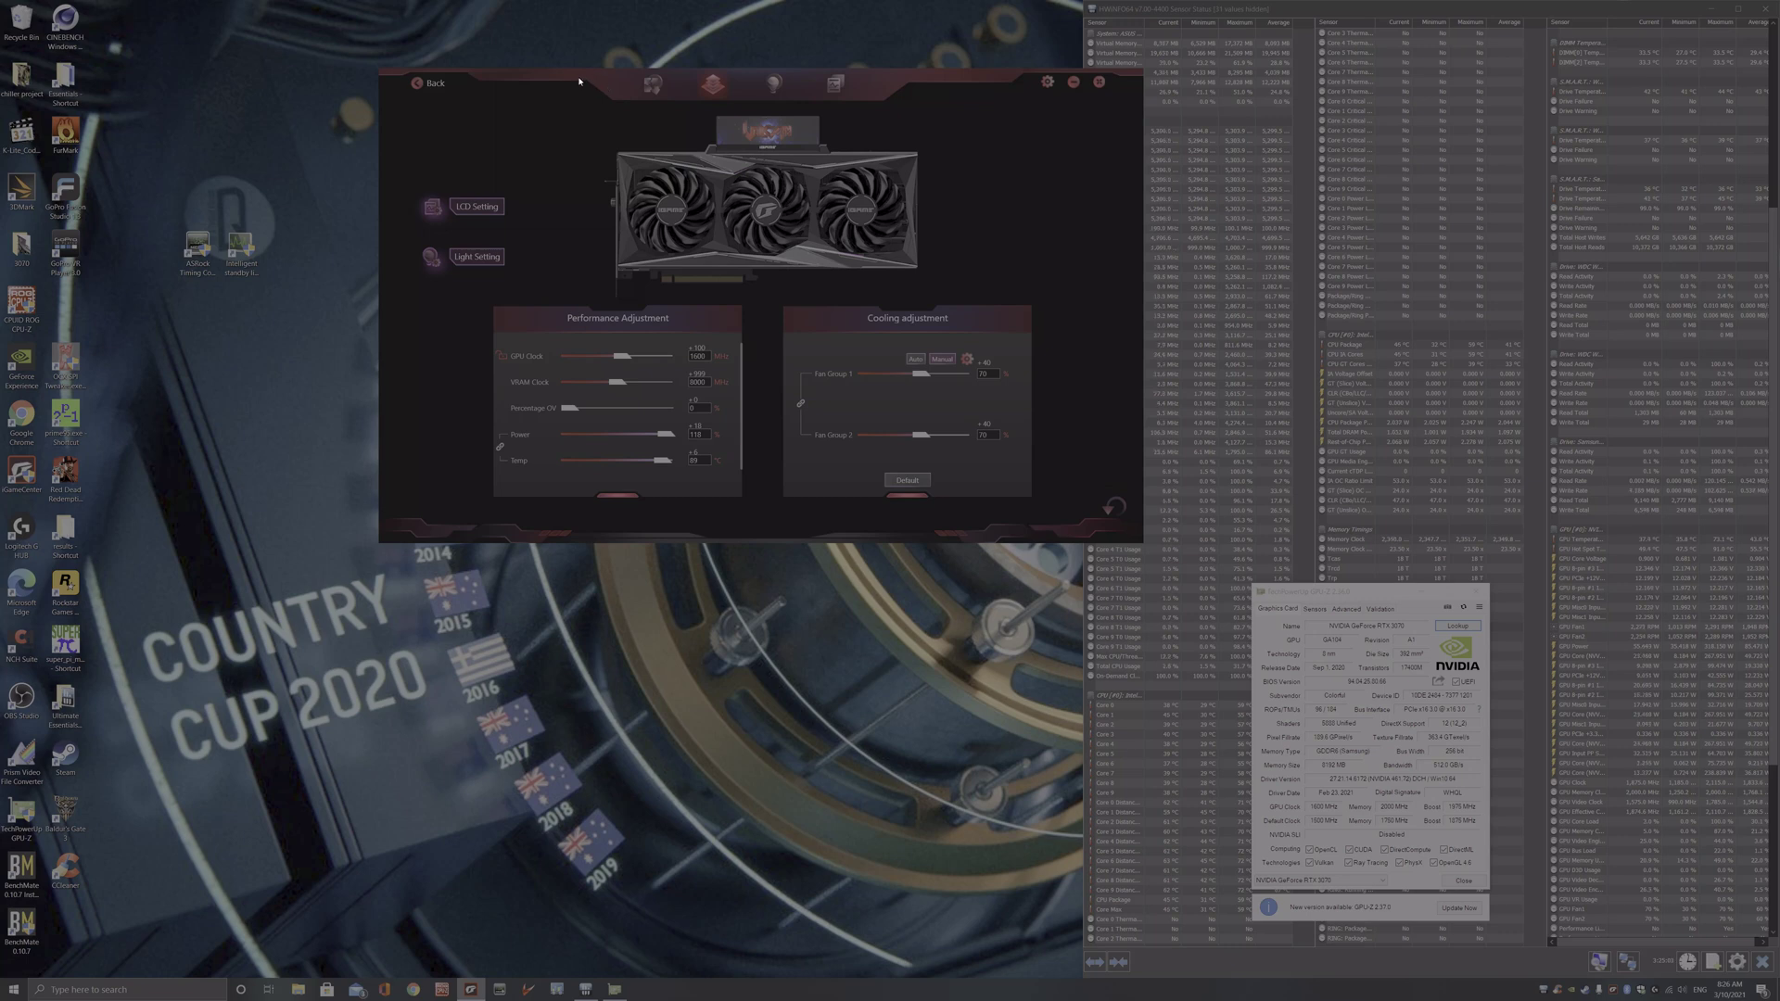
drag(578, 81, 1170, 68)
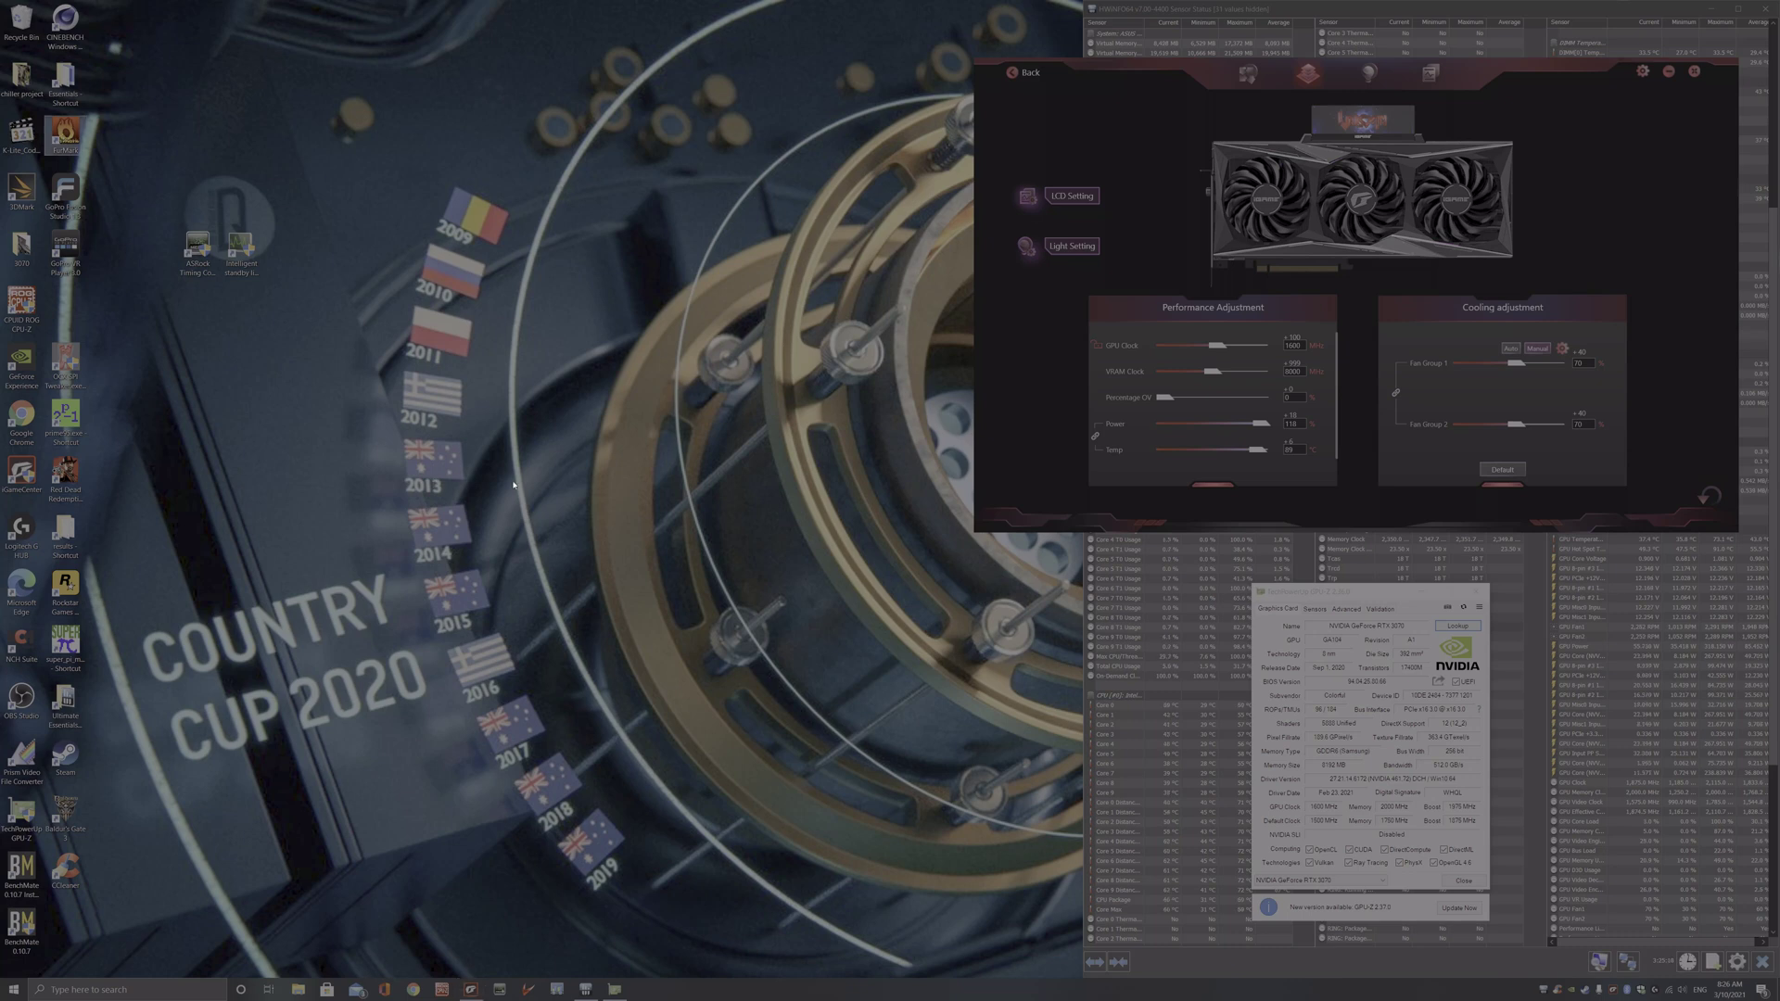
drag(892, 343, 744, 235)
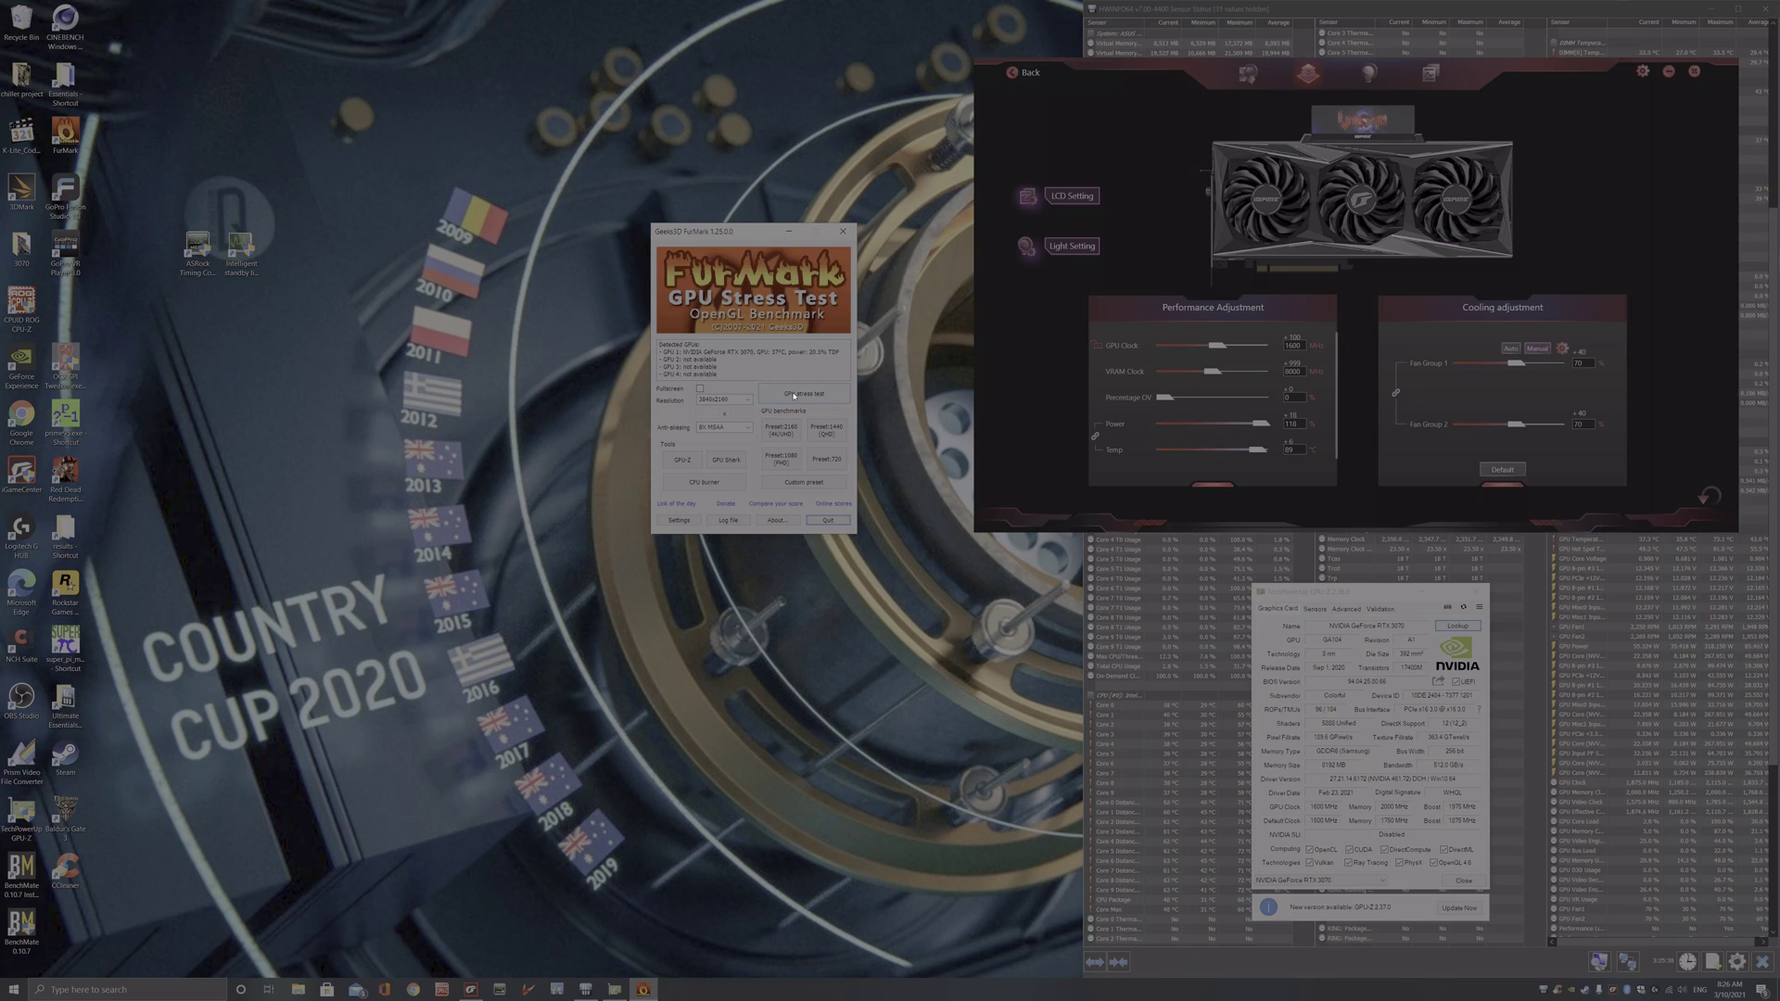
click(748, 427)
Set FurMark's anti-aliasing to Off and launch the GPU stress test
click(747, 429)
click(736, 442)
click(791, 394)
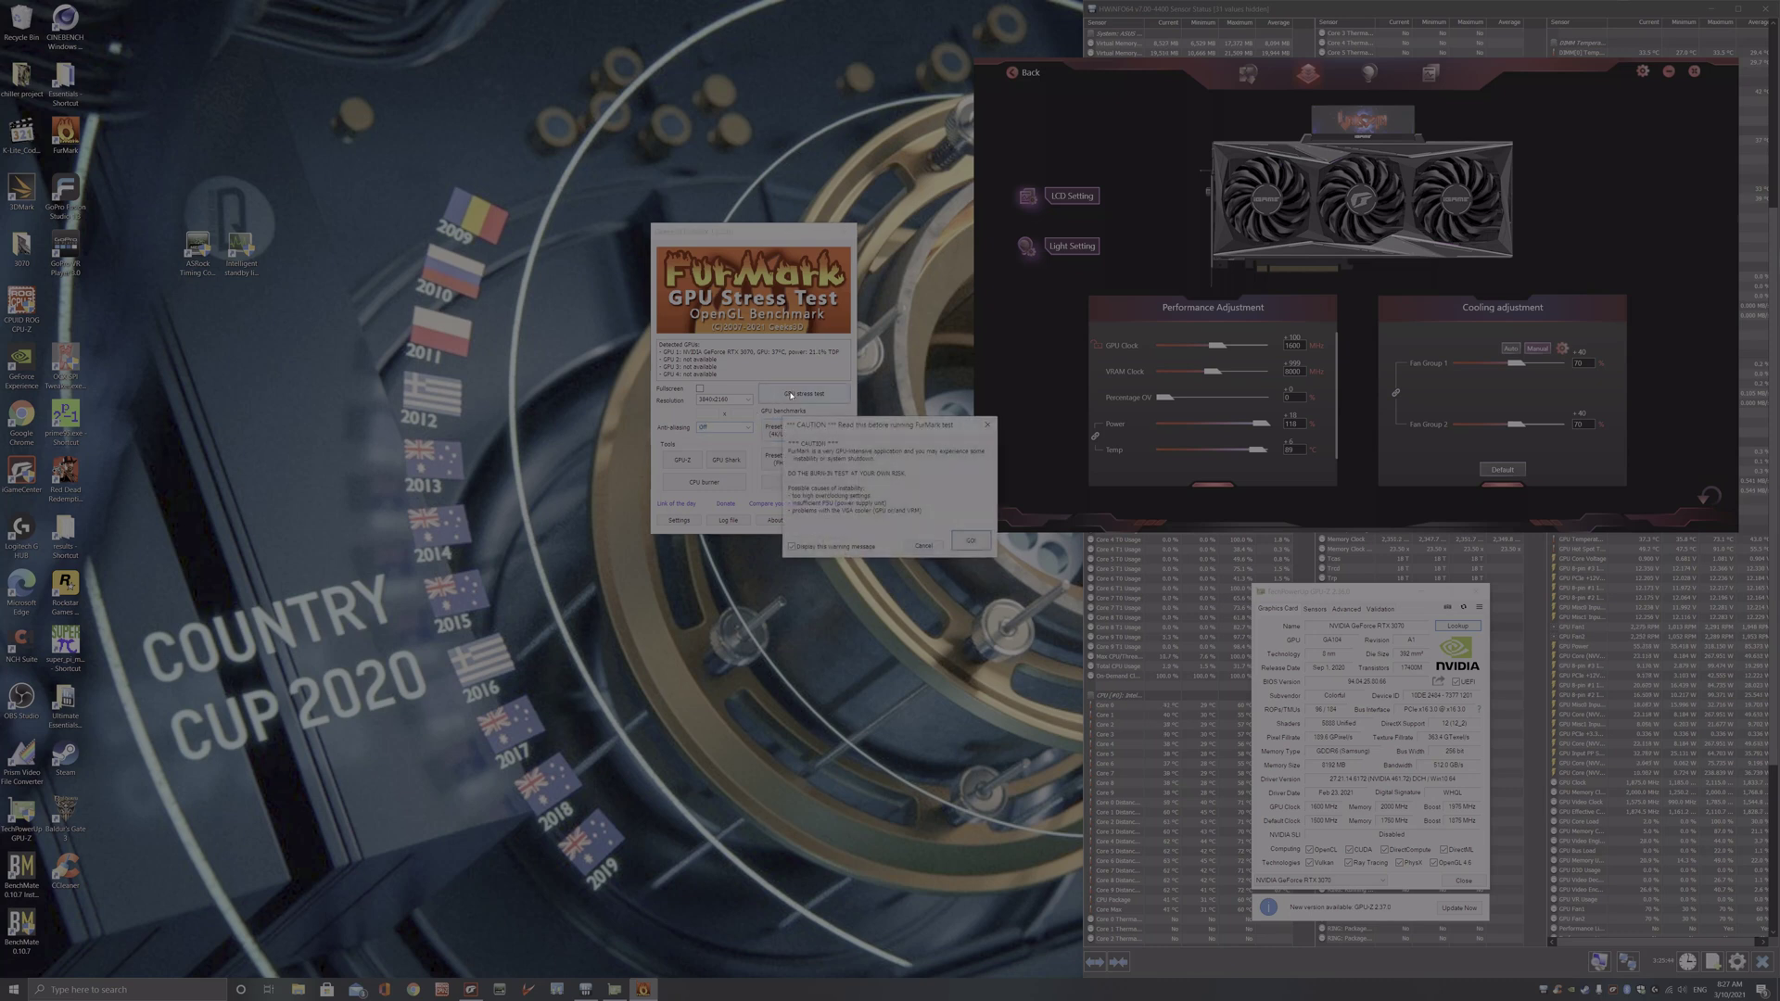